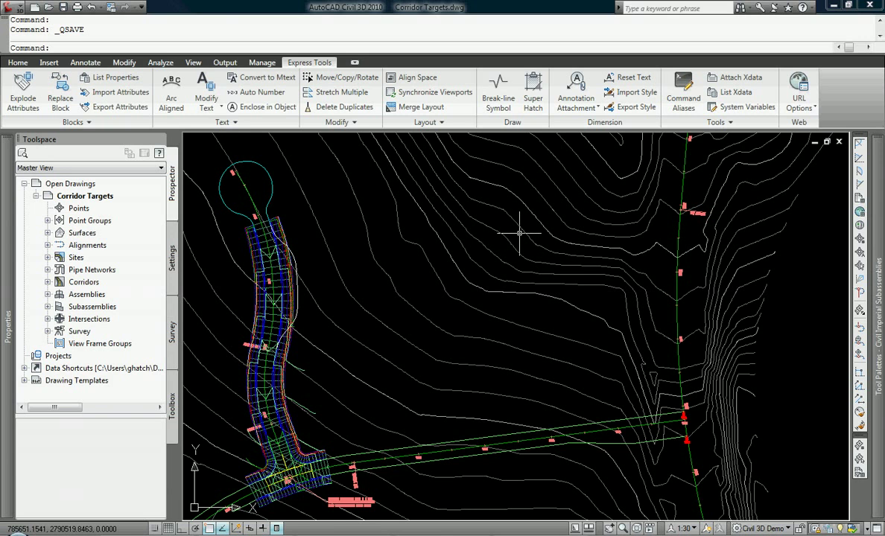
Step: Pan to the cul-de-sac corridor, then select and deselect the polyline running beside it
{"action": "mouse_move", "coordinate": [519, 233]}
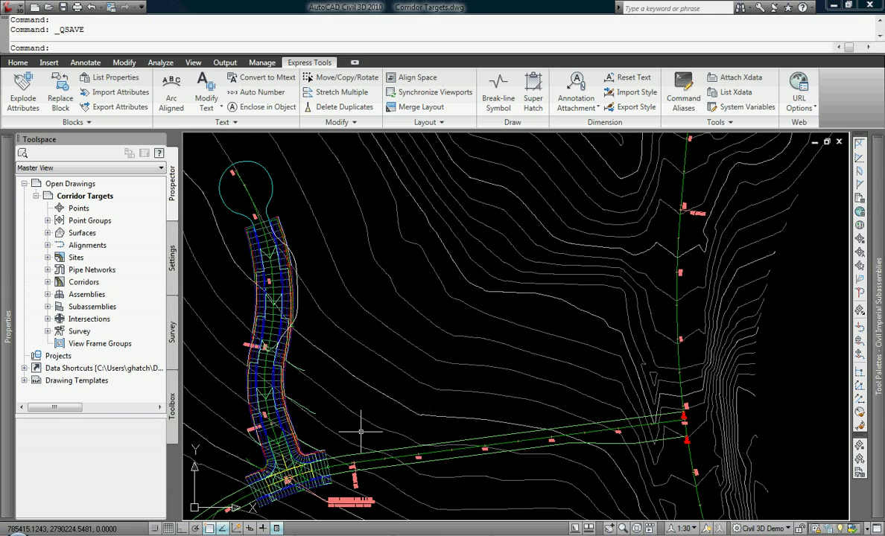
{"action": "scroll", "coordinate": [386, 463], "scroll_direction": "up", "scroll_amount": 4}
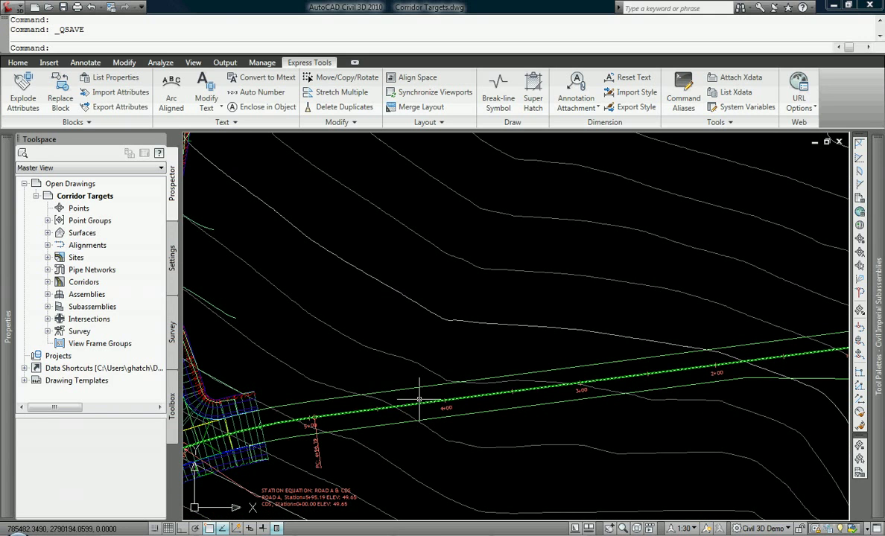
{"action": "middle_click_drag", "start_coordinate": [778, 381], "coordinate": [362, 387]}
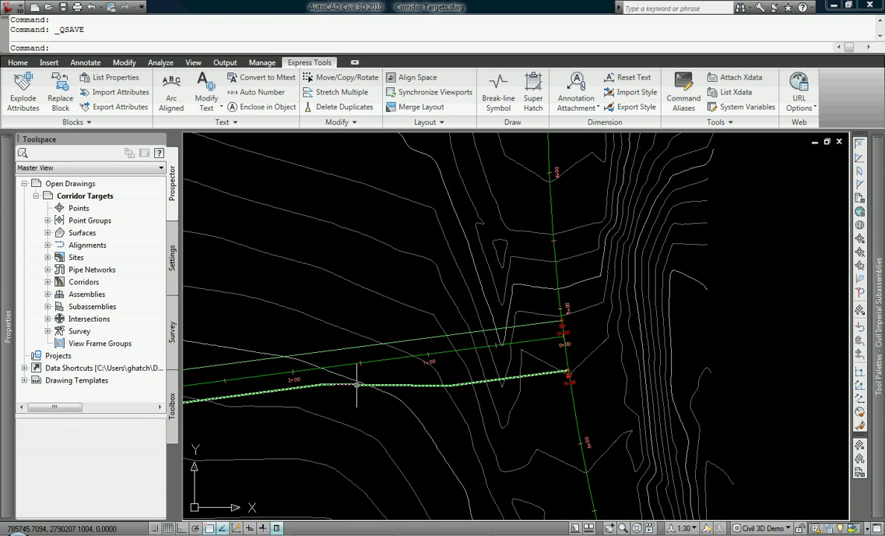
{"action": "middle_click_drag", "start_coordinate": [465, 383], "coordinate": [730, 454]}
{"action": "middle_click_drag", "start_coordinate": [390, 232], "coordinate": [456, 255]}
{"action": "scroll", "coordinate": [430, 247], "scroll_direction": "up", "scroll_amount": 2}
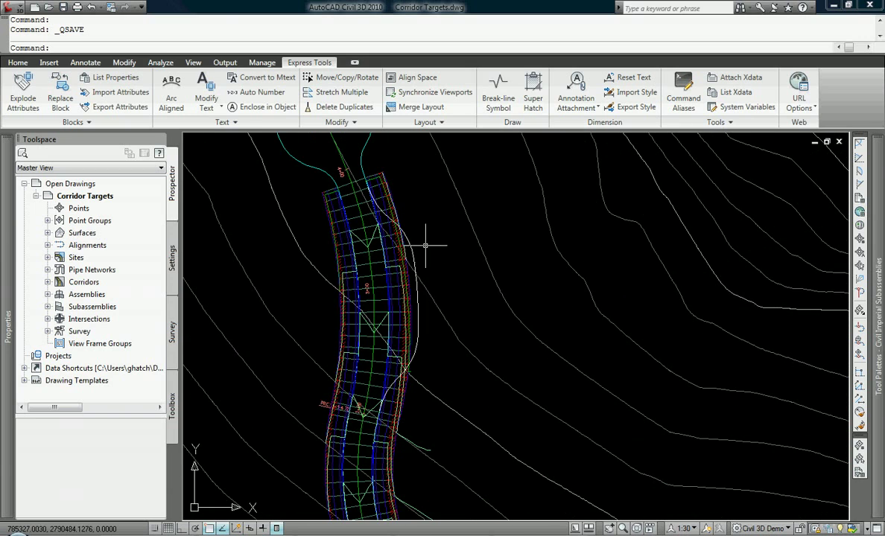
{"action": "left_click", "coordinate": [409, 239]}
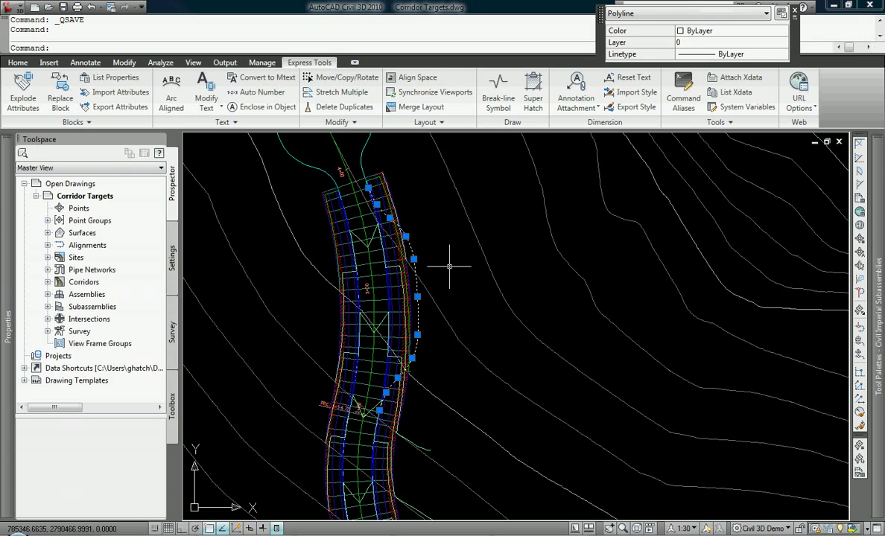
{"action": "key", "text": "Escape"}
{"action": "key", "text": "Escape"}
Step: Zoom in on Road A near station 5+00 and select the Road A corridor
{"action": "scroll", "coordinate": [452, 260], "scroll_direction": "down", "scroll_amount": 2}
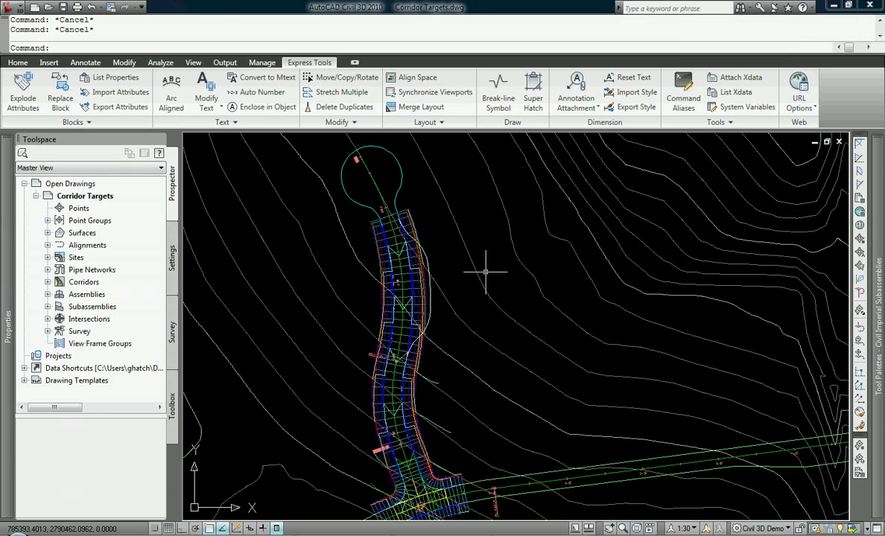
{"action": "mouse_move", "coordinate": [484, 268]}
{"action": "middle_mouse_down"}
{"action": "mouse_move", "coordinate": [438, 254]}
{"action": "mouse_move", "coordinate": [401, 258]}
{"action": "middle_mouse_up"}
{"action": "scroll", "coordinate": [405, 255], "scroll_direction": "down", "scroll_amount": 1}
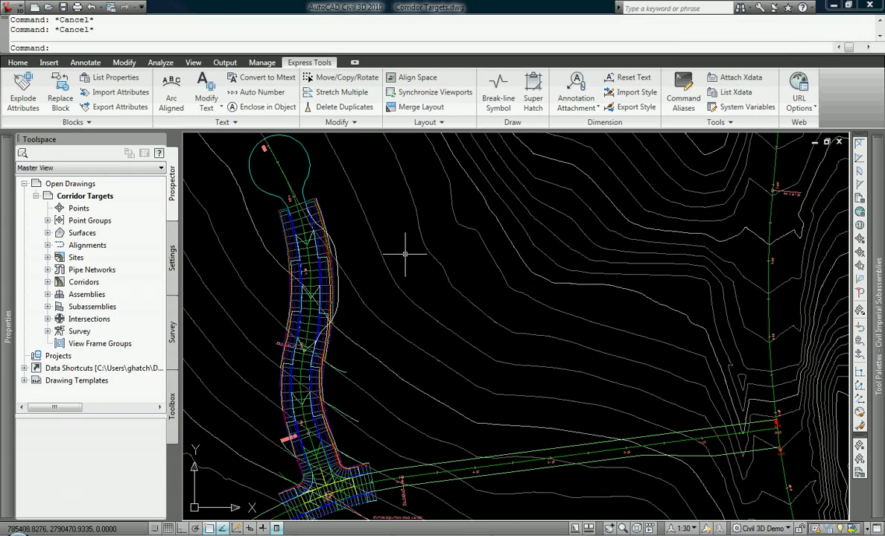
{"action": "scroll", "coordinate": [406, 253], "scroll_direction": "down", "scroll_amount": 1}
{"action": "scroll", "coordinate": [407, 253], "scroll_direction": "up", "scroll_amount": 2}
{"action": "scroll", "coordinate": [409, 251], "scroll_direction": "down", "scroll_amount": 1}
{"action": "middle_click_drag", "start_coordinate": [408, 251], "coordinate": [376, 248]}
{"action": "mouse_move", "coordinate": [376, 248]}
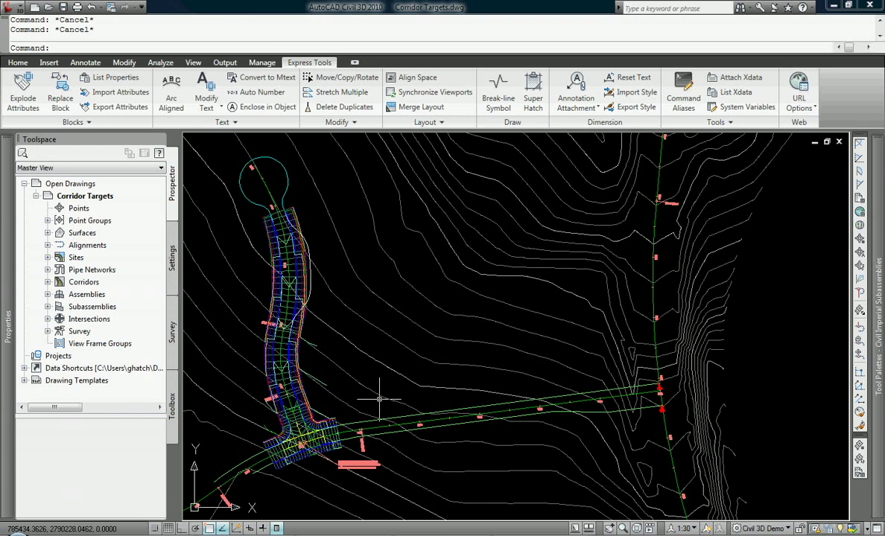
{"action": "mouse_move", "coordinate": [379, 400]}
{"action": "scroll", "coordinate": [379, 400], "scroll_direction": "up", "scroll_amount": 5}
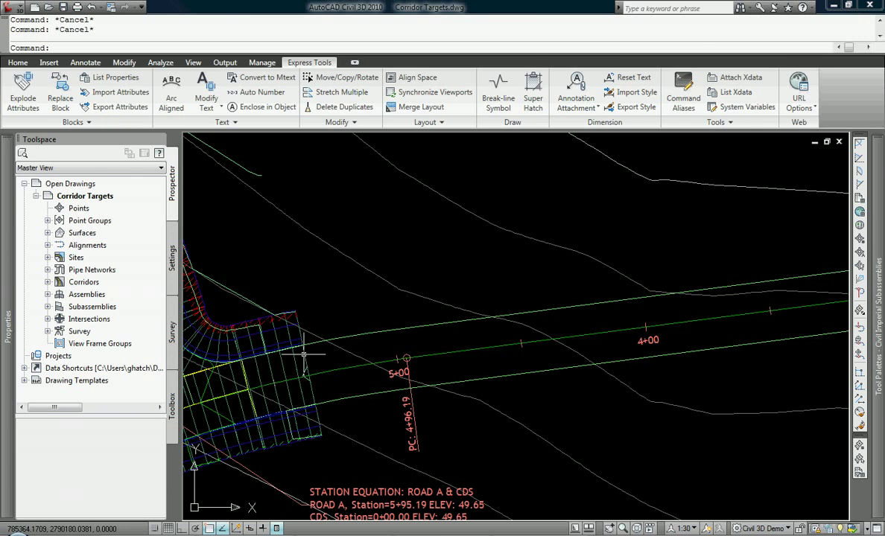
{"action": "left_click", "coordinate": [279, 328]}
Step: In Corridor Properties, insert an MC-FULL region before RG - MC-FULL - (3)
{"action": "left_click", "coordinate": [95, 89]}
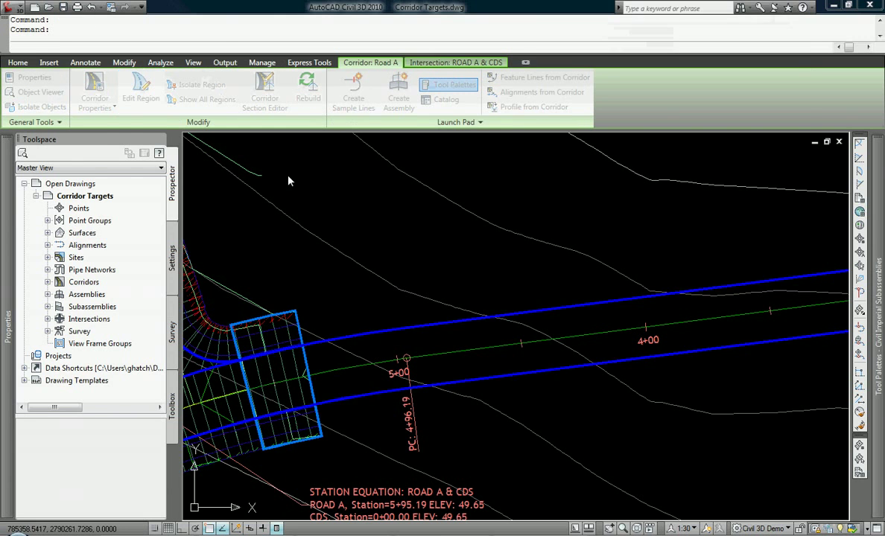
{"action": "right_click", "coordinate": [192, 250]}
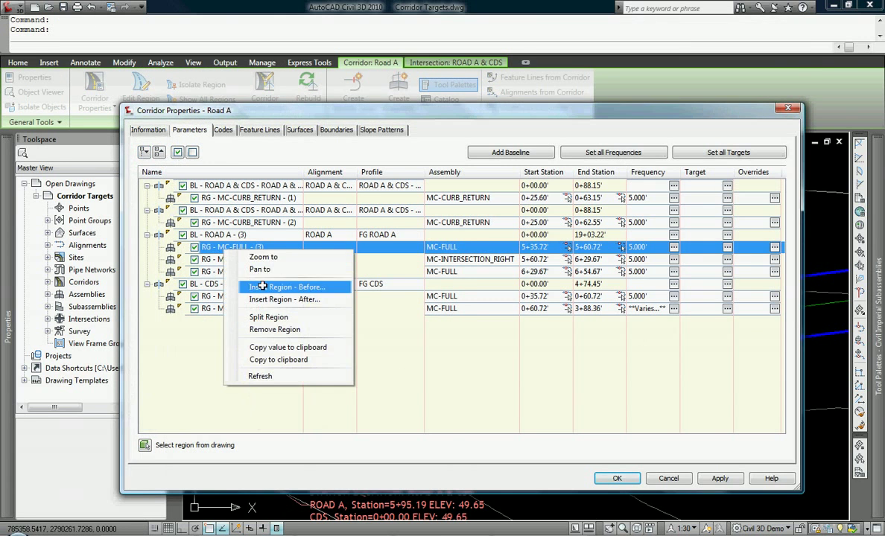
{"action": "left_click", "coordinate": [282, 289]}
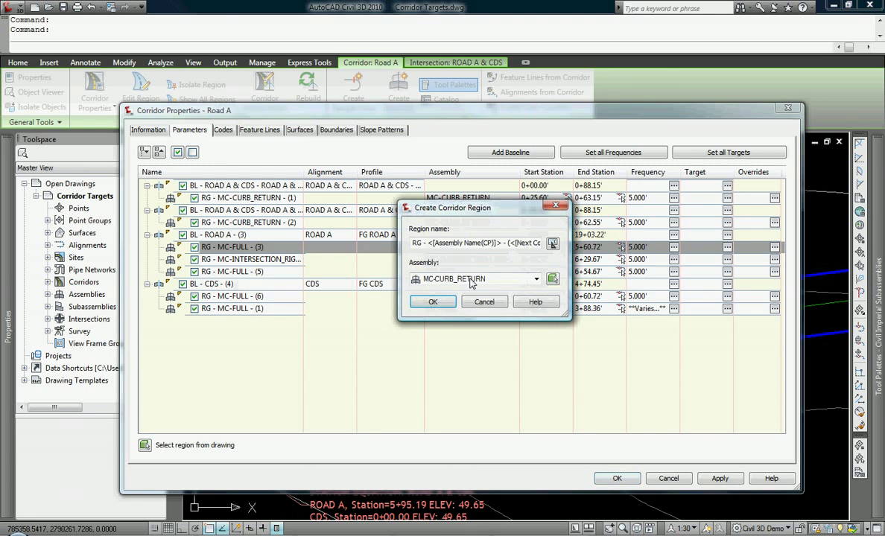
{"action": "left_click", "coordinate": [470, 280]}
{"action": "left_click", "coordinate": [437, 301]}
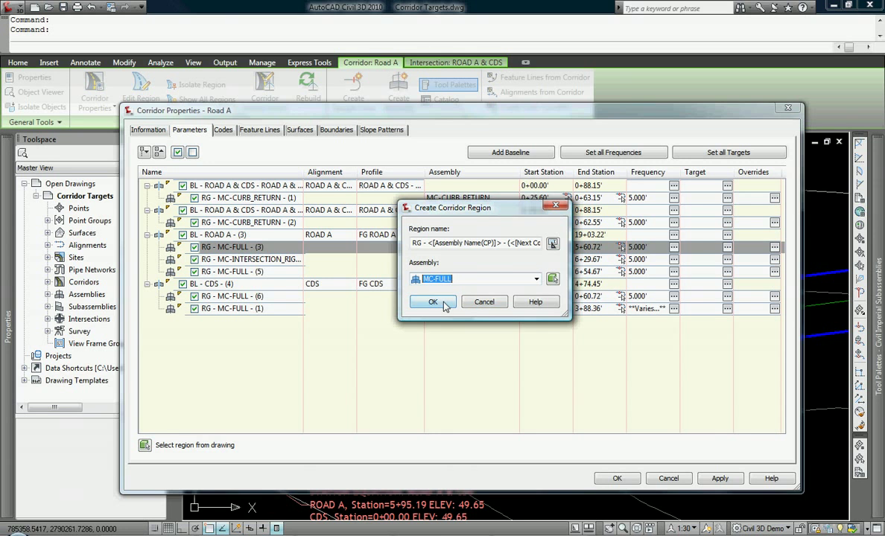
{"action": "left_click", "coordinate": [433, 302]}
Step: Set the new region's start to station 1+79.84' and rebuild the corridor
{"action": "left_click", "coordinate": [566, 249]}
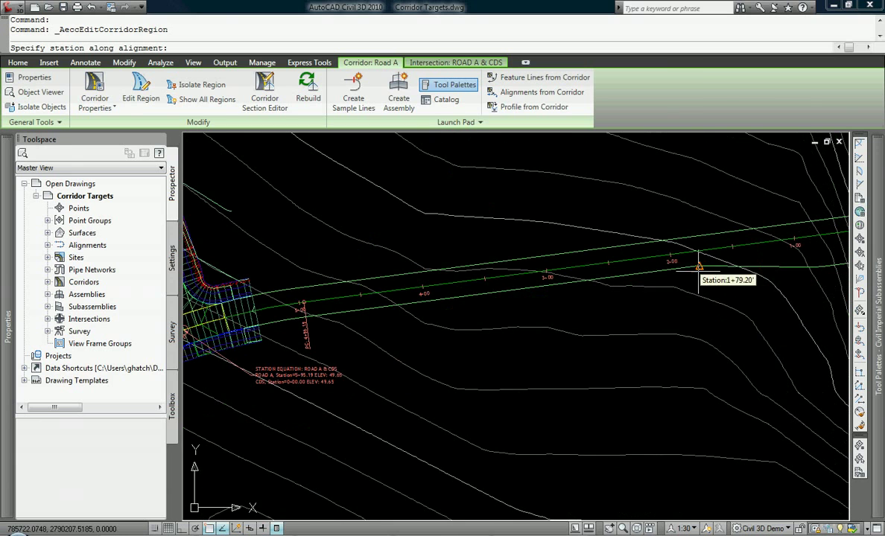
{"action": "left_click", "coordinate": [689, 273]}
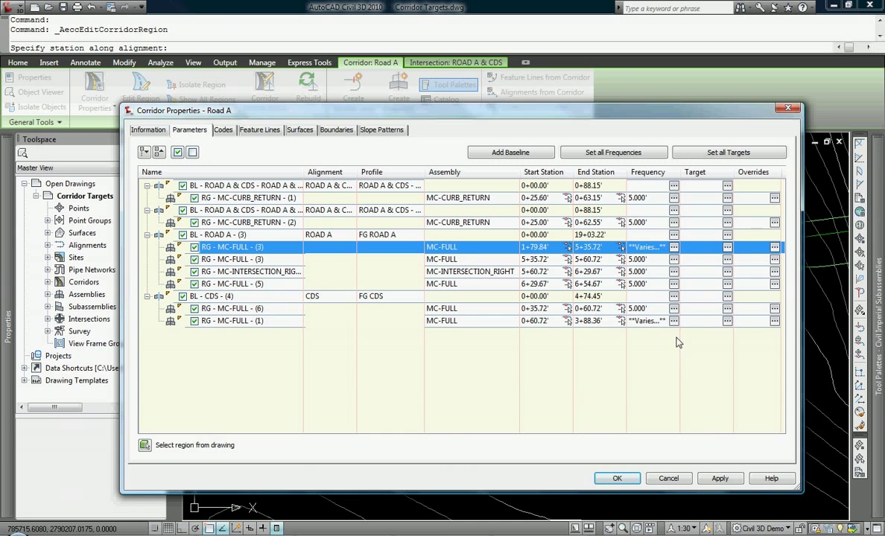
{"action": "left_click", "coordinate": [614, 479]}
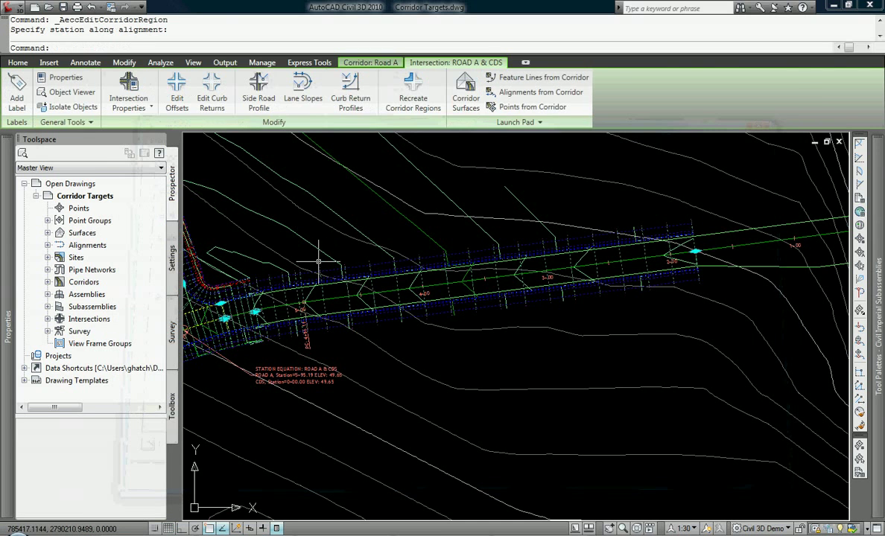
{"action": "scroll", "coordinate": [315, 247], "scroll_direction": "up", "scroll_amount": 5}
{"action": "key", "text": "Escape"}
{"action": "key", "text": "Escape"}
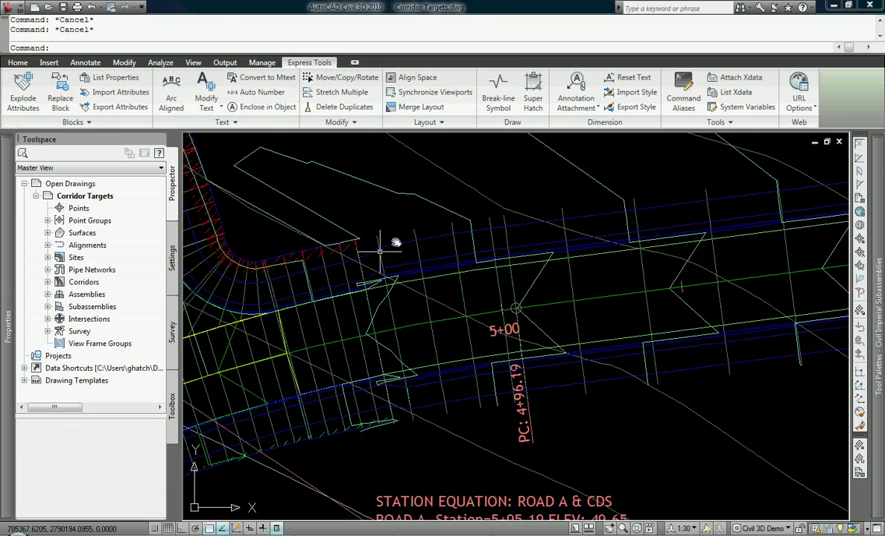
{"action": "scroll", "coordinate": [394, 243], "scroll_direction": "up", "scroll_amount": 2}
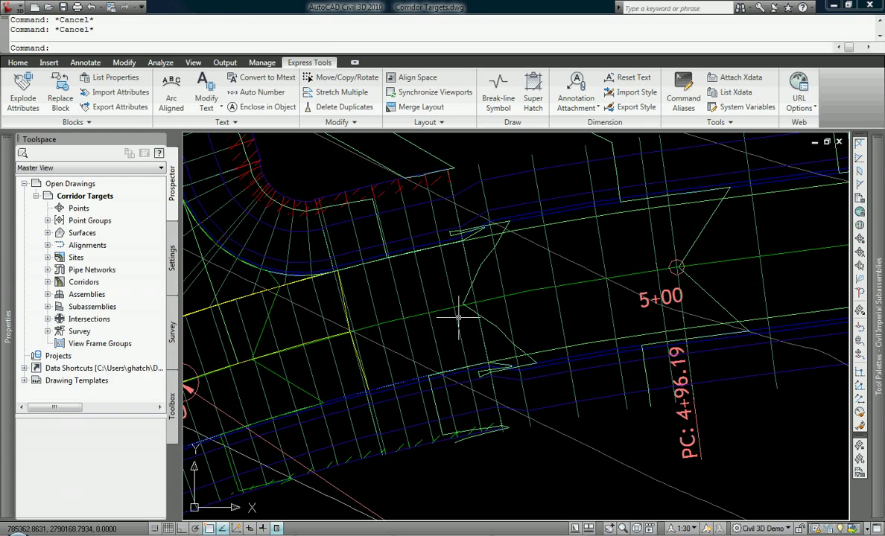
{"action": "type", "text": "z"}
{"action": "key", "text": "Return"}
{"action": "type", "text": "e"}
{"action": "key", "text": "Return"}
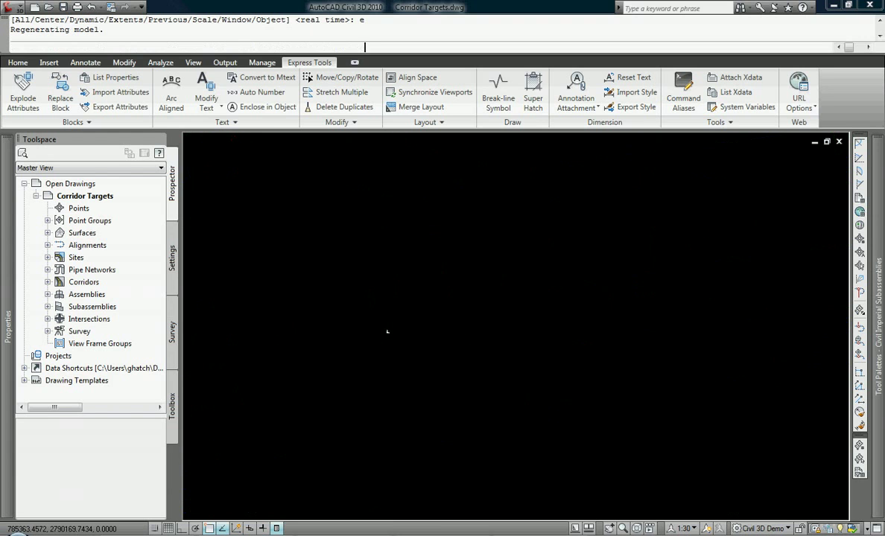
{"action": "scroll", "coordinate": [671, 205], "scroll_direction": "up", "scroll_amount": 8}
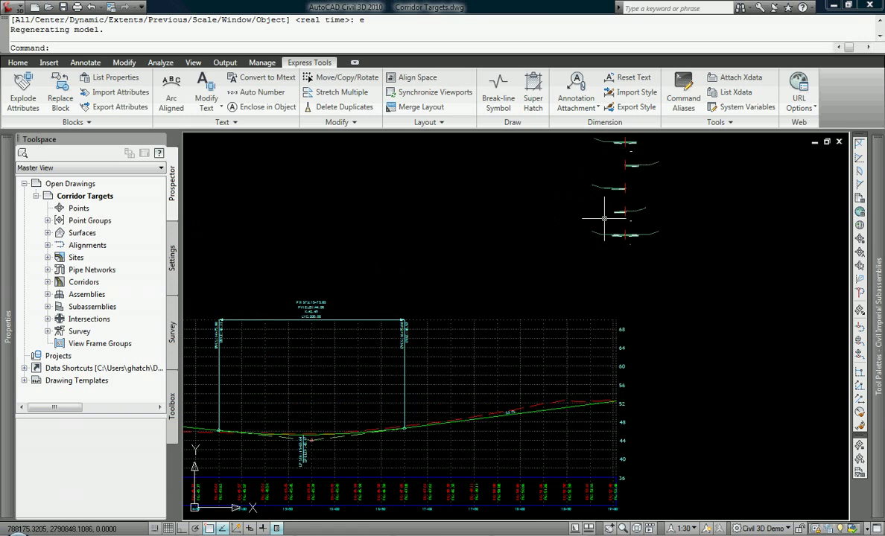
{"action": "scroll", "coordinate": [529, 224], "scroll_direction": "up", "scroll_amount": 4}
{"action": "scroll", "coordinate": [632, 227], "scroll_direction": "down", "scroll_amount": 1}
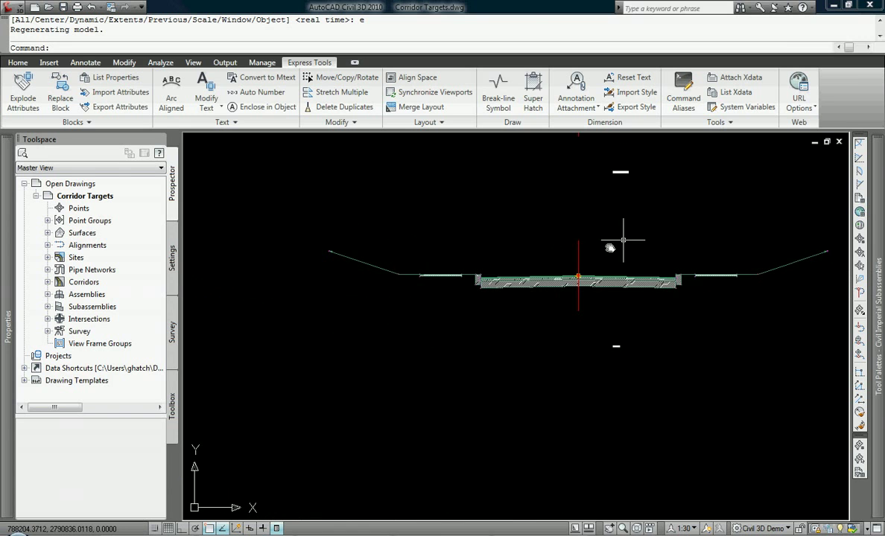
{"action": "middle_click_drag", "start_coordinate": [622, 247], "coordinate": [549, 255]}
{"action": "left_click", "coordinate": [559, 252]}
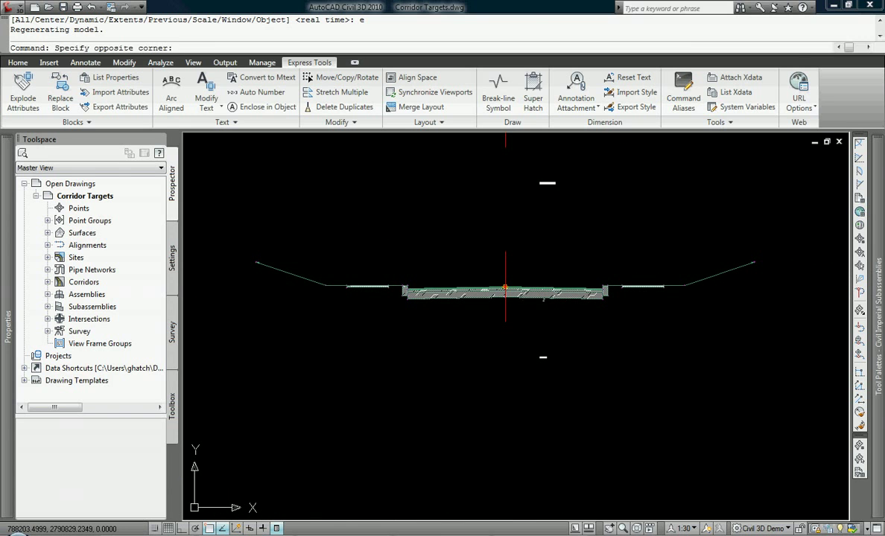
{"action": "left_click", "coordinate": [541, 292]}
{"action": "double_click", "coordinate": [541, 293]}
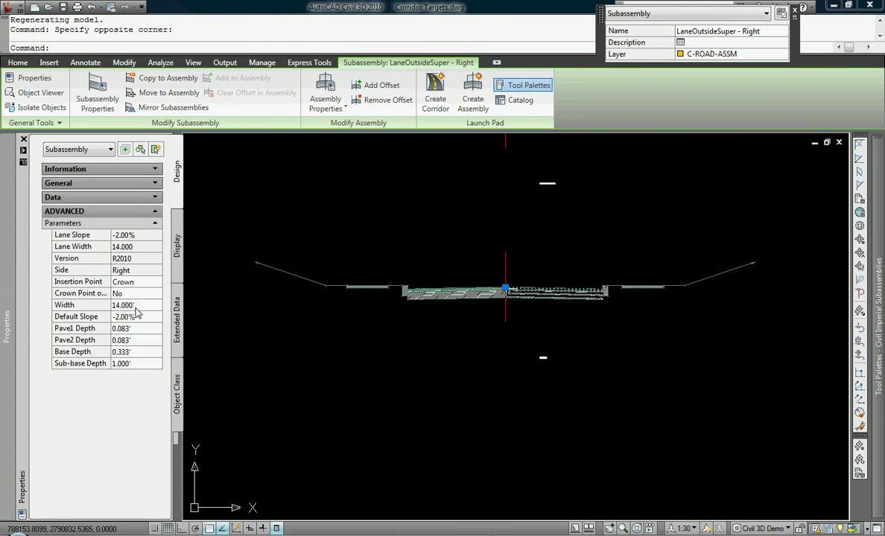
{"action": "key", "text": "ctrl+1"}
{"action": "type", "text": "z"}
{"action": "key", "text": "Return"}
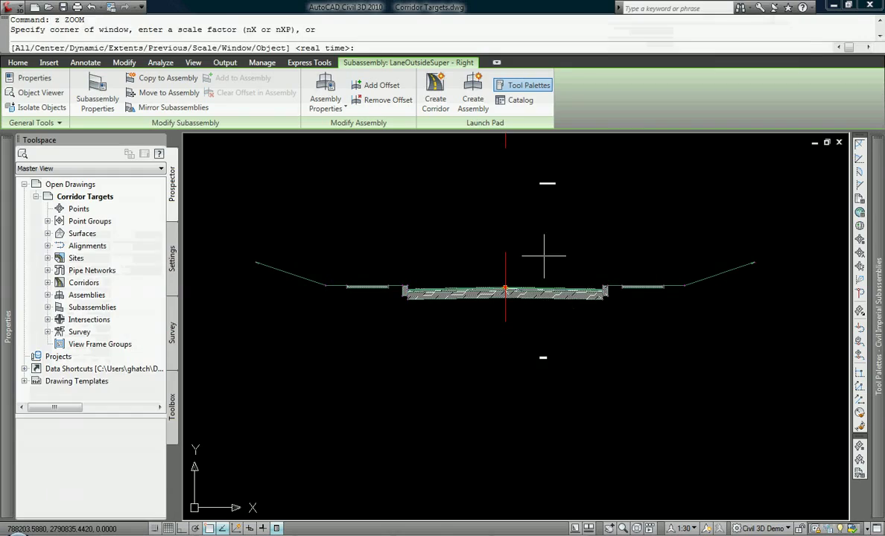
{"action": "type", "text": "e"}
{"action": "key", "text": "Return"}
{"action": "left_click", "coordinate": [309, 63]}
Step: Pan along Road A from station 5+00 back to the alignment start at 0+00
{"action": "scroll", "coordinate": [321, 320], "scroll_direction": "up", "scroll_amount": 5}
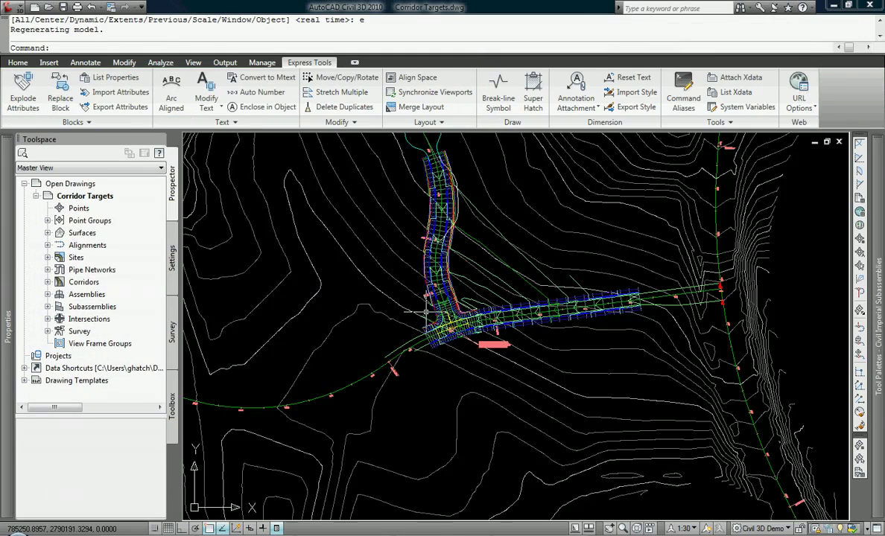
{"action": "scroll", "coordinate": [476, 320], "scroll_direction": "up", "scroll_amount": 8}
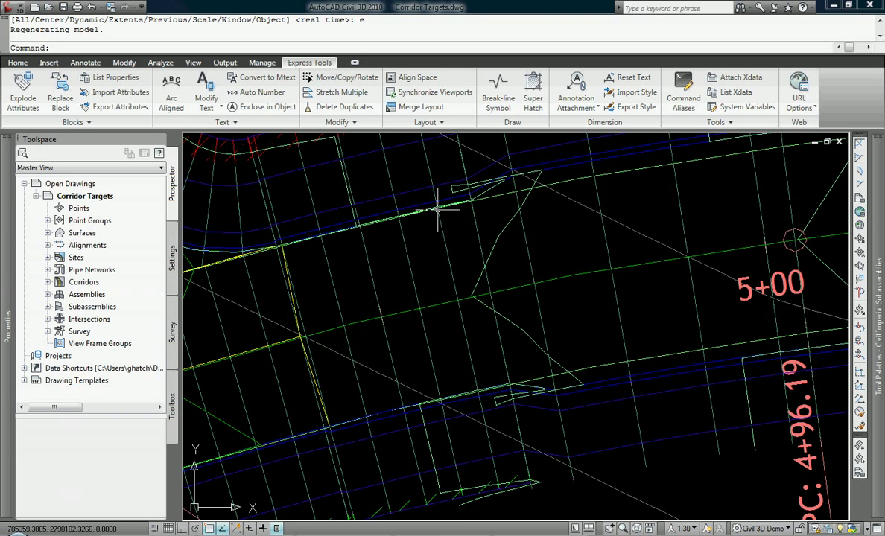
{"action": "mouse_move", "coordinate": [528, 190]}
{"action": "middle_mouse_down"}
{"action": "mouse_move", "coordinate": [395, 251]}
{"action": "mouse_move", "coordinate": [404, 240]}
{"action": "middle_mouse_up"}
{"action": "scroll", "coordinate": [395, 251], "scroll_direction": "down", "scroll_amount": 2}
{"action": "scroll", "coordinate": [404, 241], "scroll_direction": "up", "scroll_amount": 2}
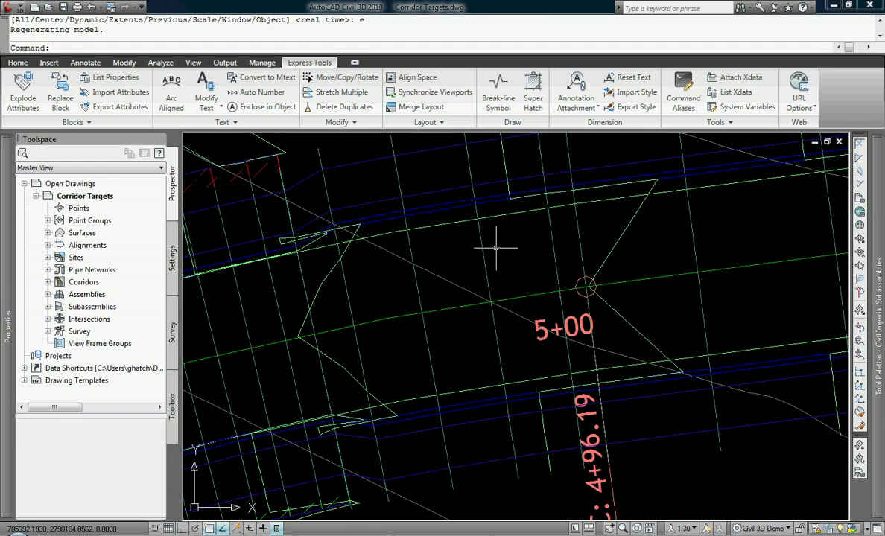
{"action": "scroll", "coordinate": [490, 252], "scroll_direction": "down", "scroll_amount": 2}
{"action": "mouse_move", "coordinate": [204, 309]}
{"action": "middle_mouse_down"}
{"action": "mouse_move", "coordinate": [609, 287]}
{"action": "mouse_move", "coordinate": [219, 312]}
{"action": "middle_mouse_up"}
{"action": "middle_click_drag", "start_coordinate": [611, 277], "coordinate": [487, 312]}
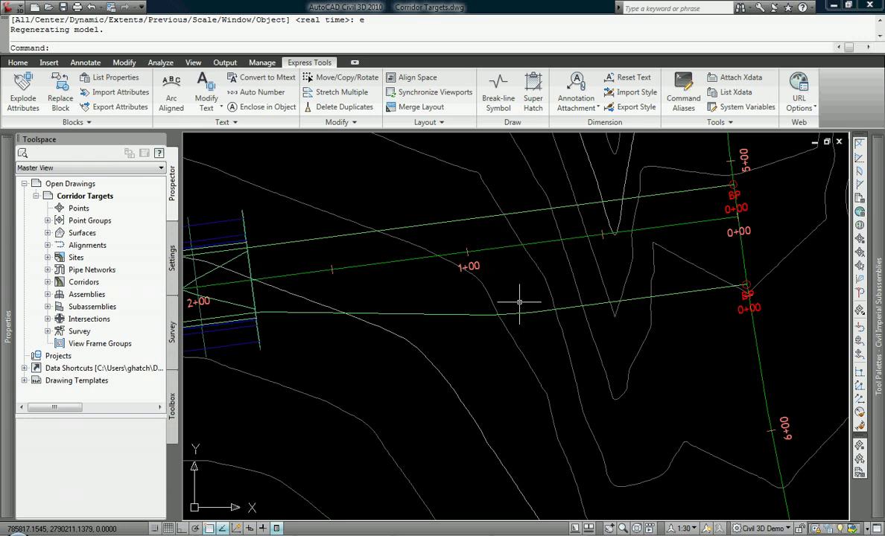
Step: Center the view on station 5+00 and select the Road A corridor there
{"action": "mouse_move", "coordinate": [527, 305]}
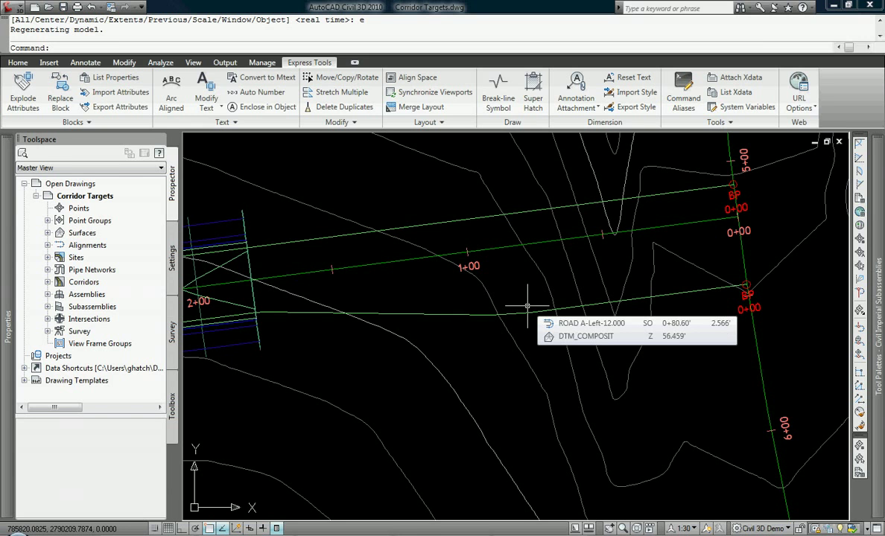
{"action": "middle_click_drag", "start_coordinate": [530, 305], "coordinate": [745, 283]}
{"action": "mouse_move", "coordinate": [320, 294]}
{"action": "middle_mouse_down"}
{"action": "mouse_move", "coordinate": [539, 292]}
{"action": "mouse_move", "coordinate": [744, 268]}
{"action": "middle_mouse_up"}
{"action": "middle_click_drag", "start_coordinate": [378, 291], "coordinate": [412, 290]}
{"action": "scroll", "coordinate": [395, 268], "scroll_direction": "up", "scroll_amount": 3}
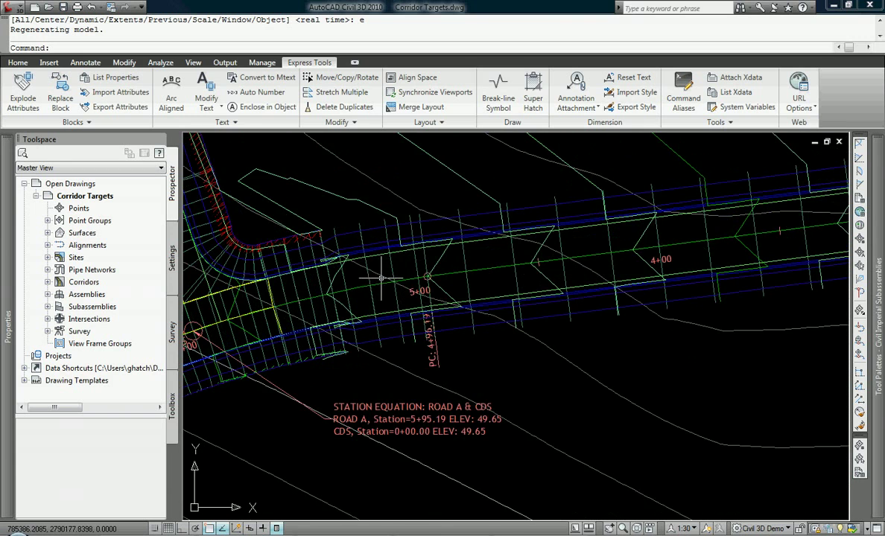
{"action": "mouse_move", "coordinate": [394, 268]}
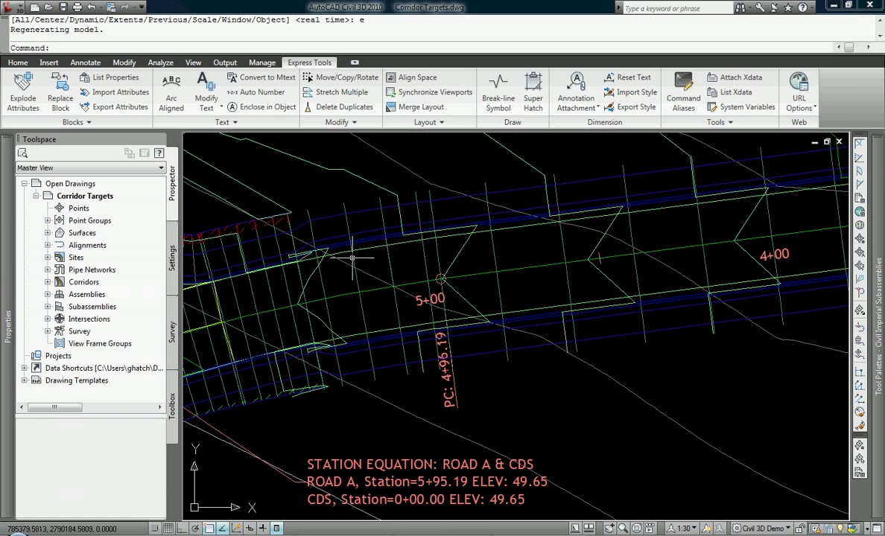
{"action": "mouse_move", "coordinate": [351, 257]}
{"action": "left_click", "coordinate": [351, 257]}
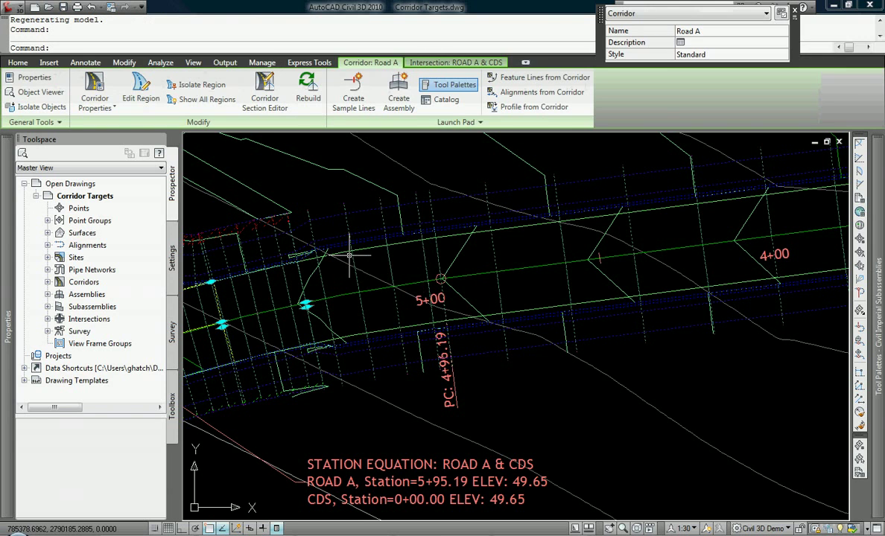
Step: Map all target surfaces of the 1+79.84–5+35.72 MC-FULL region to DTM_COMPOSIT
{"action": "left_click", "coordinate": [141, 93]}
{"action": "left_click", "coordinate": [327, 216]}
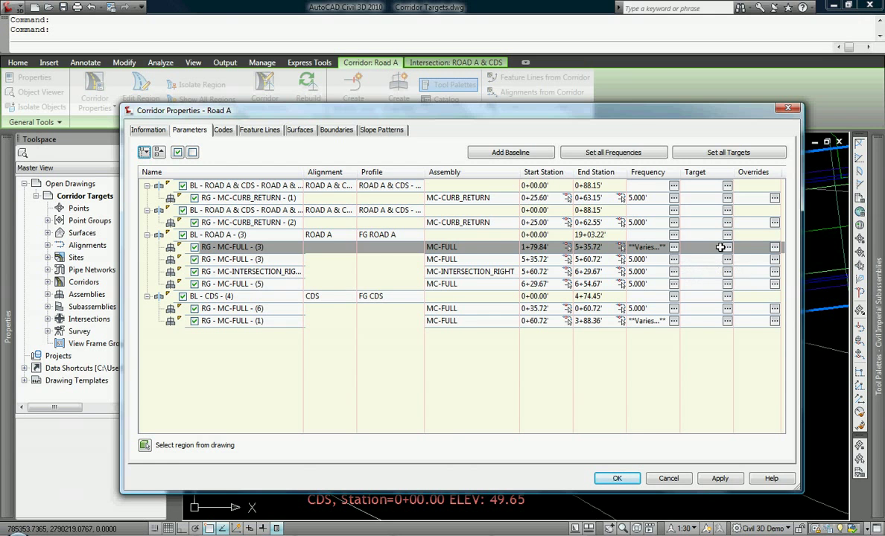
{"action": "left_click", "coordinate": [673, 246]}
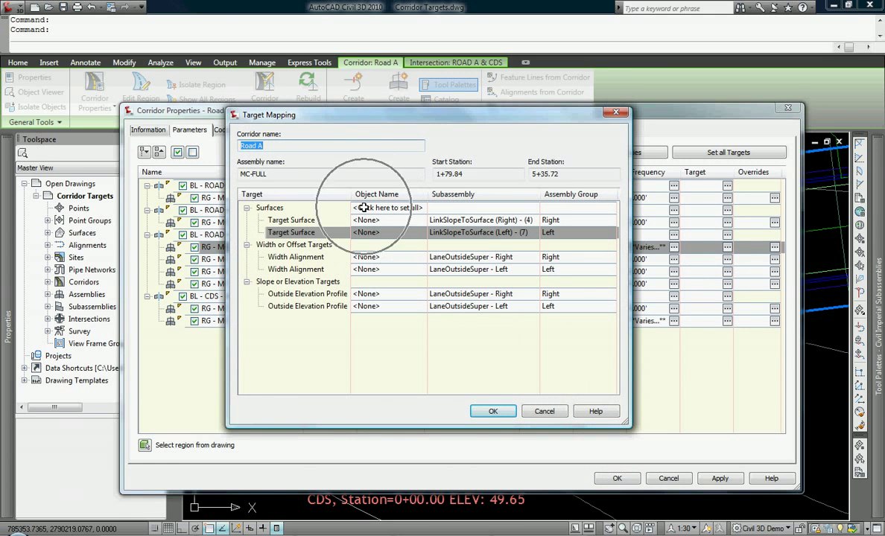
{"action": "left_click", "coordinate": [363, 208]}
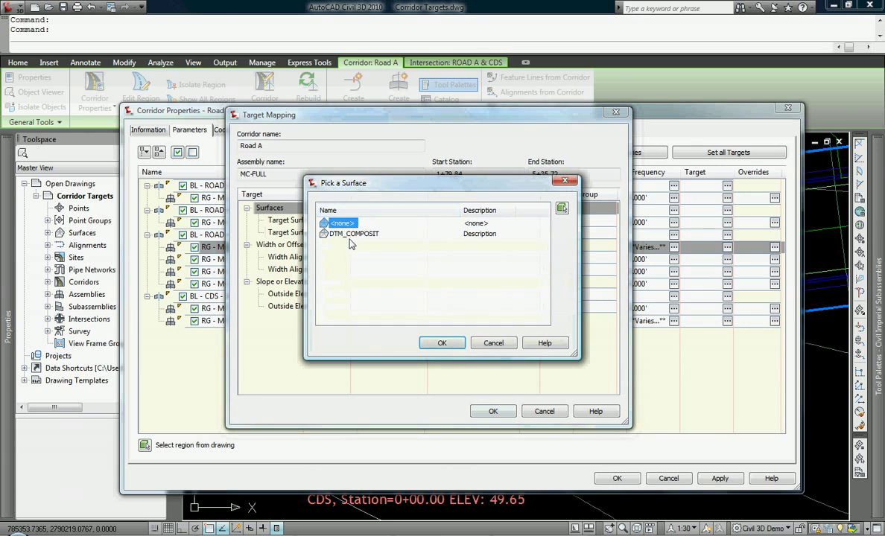
{"action": "left_click", "coordinate": [353, 236]}
{"action": "left_click", "coordinate": [443, 344]}
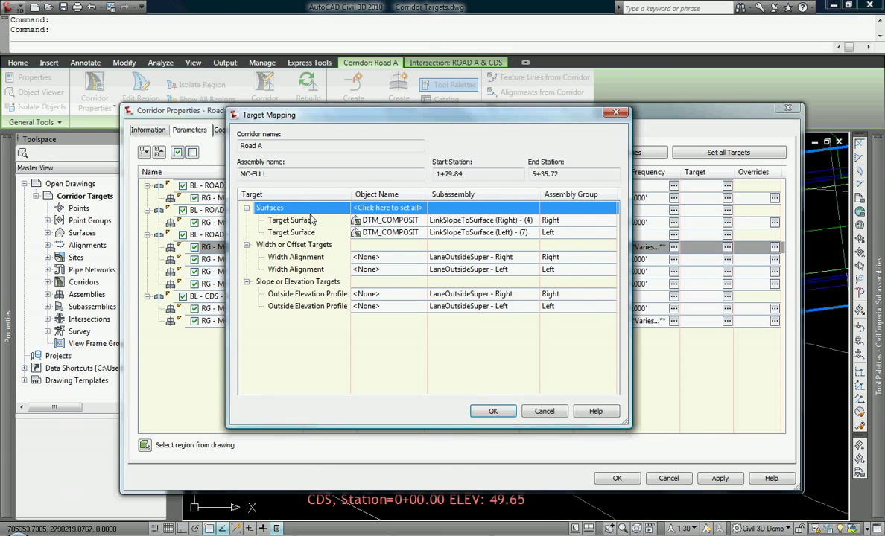
{"action": "left_click", "coordinate": [311, 257]}
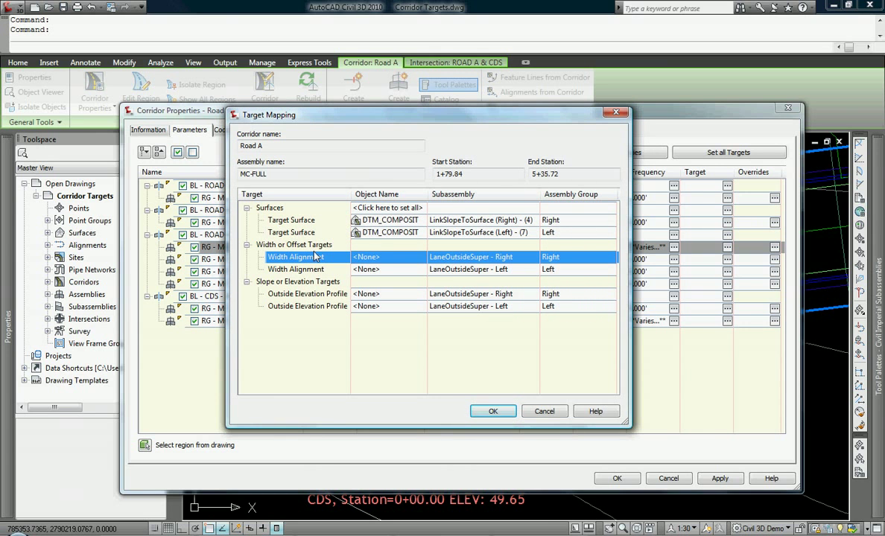
Step: Set the right width target to Road A's right offset alignment, picked from the drawing
{"action": "left_click", "coordinate": [391, 257]}
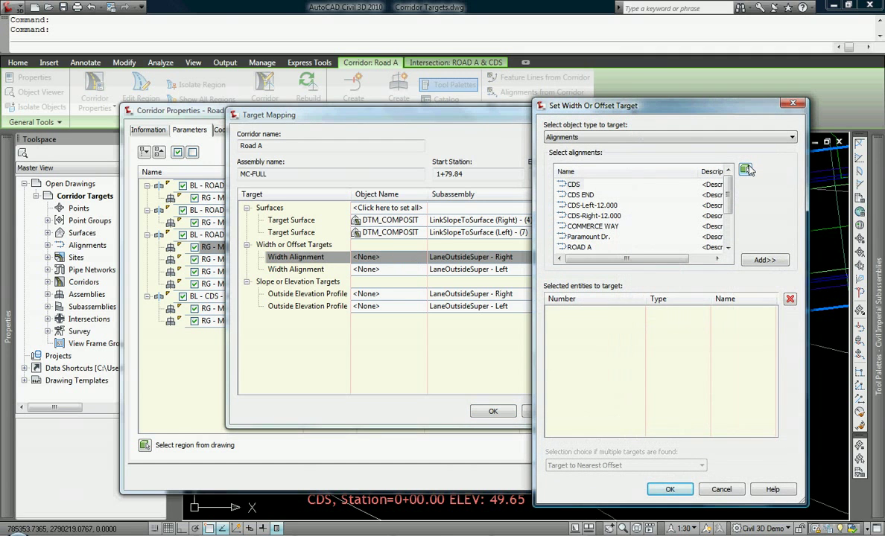
{"action": "left_click", "coordinate": [642, 135]}
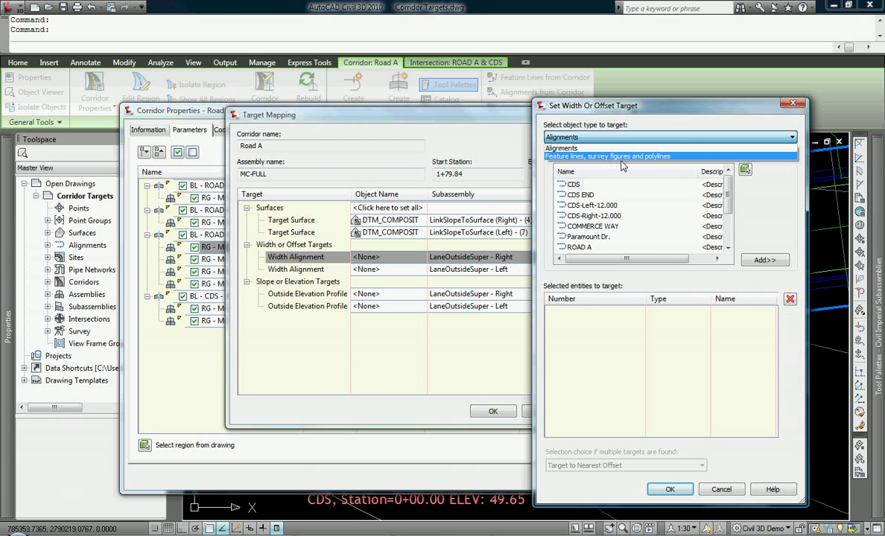
{"action": "left_click", "coordinate": [558, 147]}
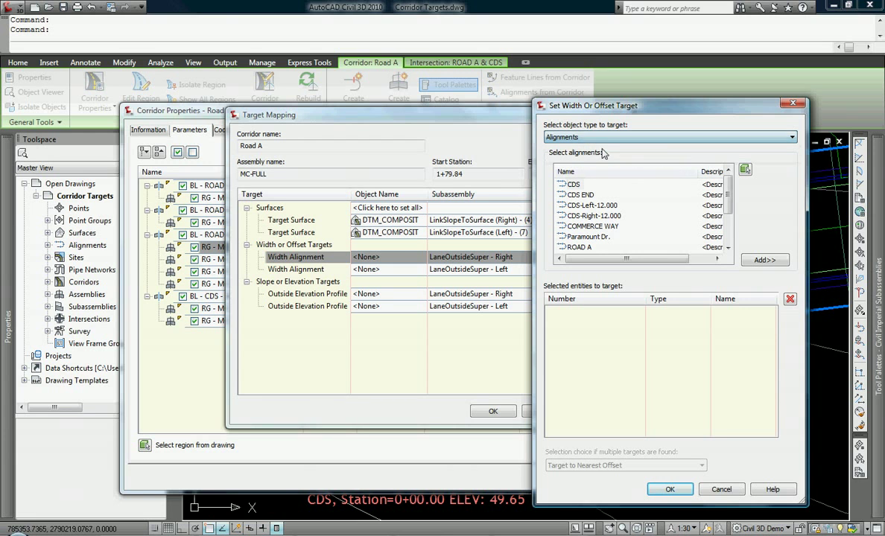
{"action": "left_click", "coordinate": [747, 169]}
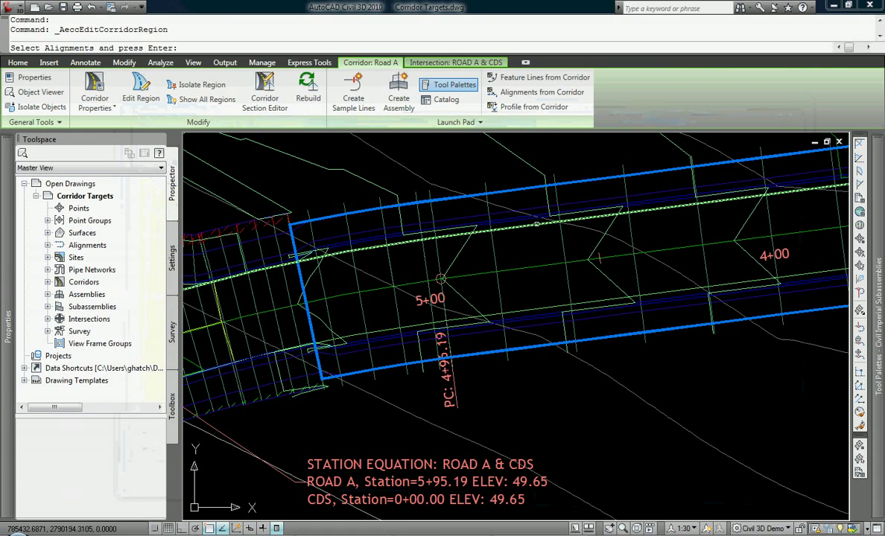
{"action": "left_click", "coordinate": [536, 224]}
{"action": "key", "text": "Return"}
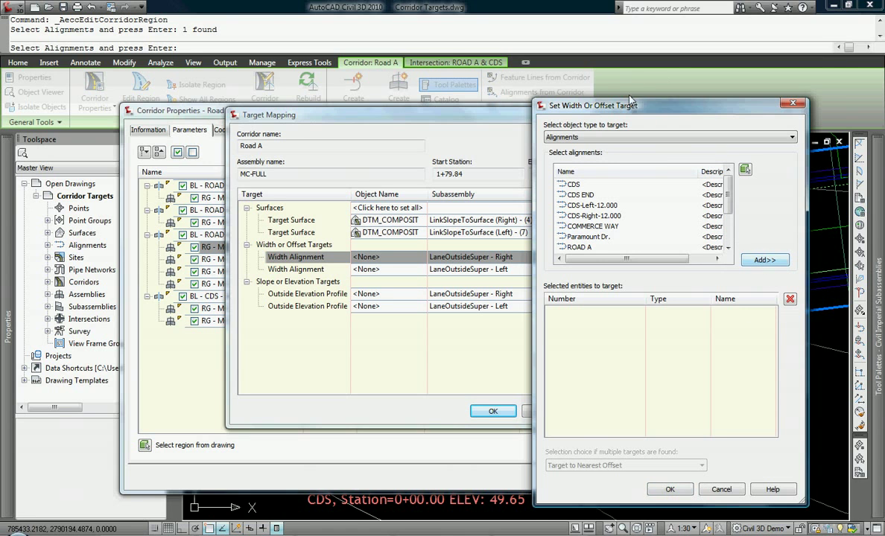
{"action": "left_click_drag", "start_coordinate": [629, 101], "coordinate": [608, 93]}
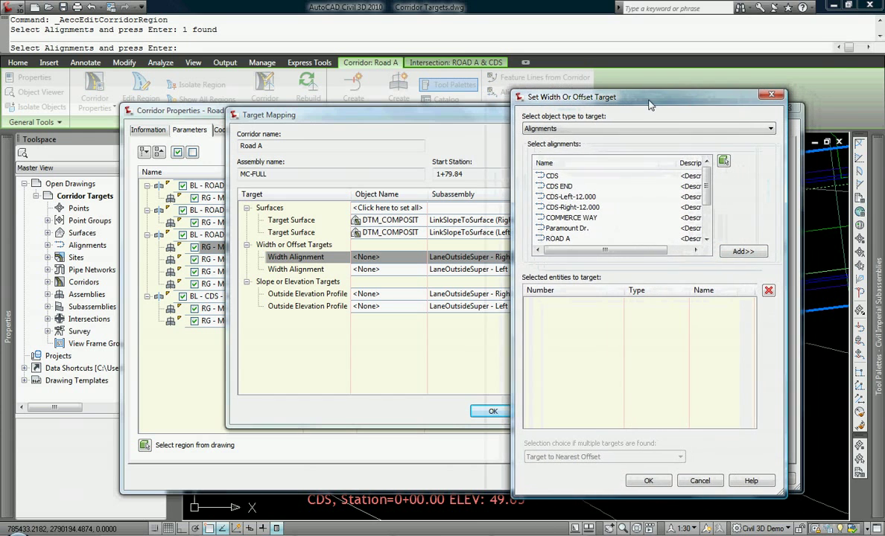
{"action": "left_click", "coordinate": [741, 253]}
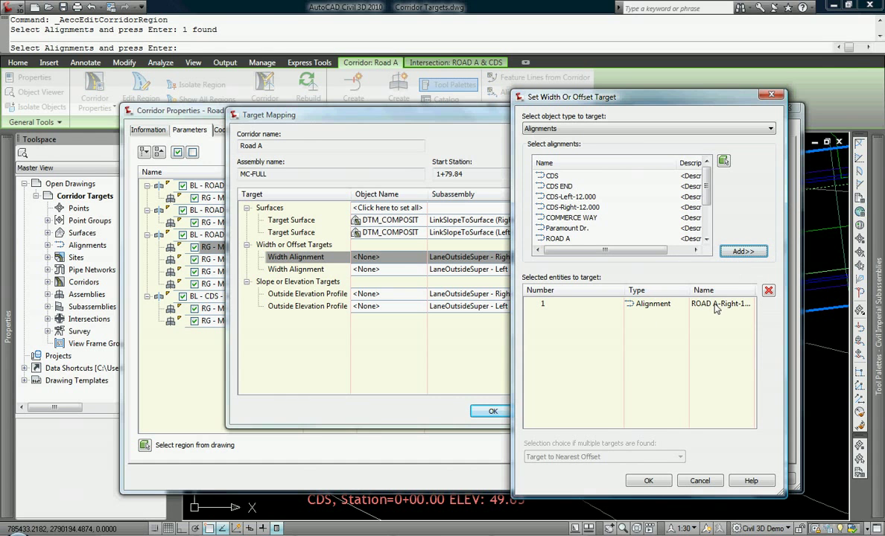
{"action": "left_click", "coordinate": [648, 481]}
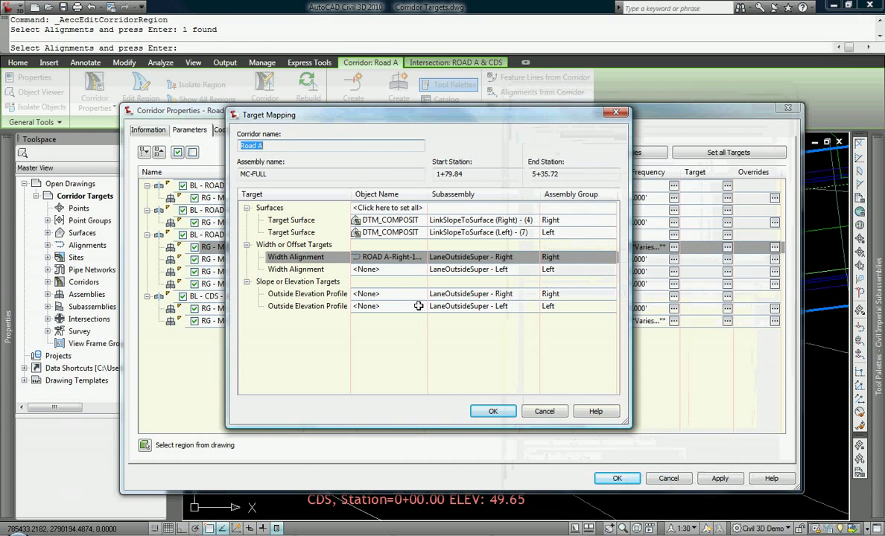
Step: Set the left width target to Road A's left offset alignment, then accept and rebuild
{"action": "left_click", "coordinate": [409, 270]}
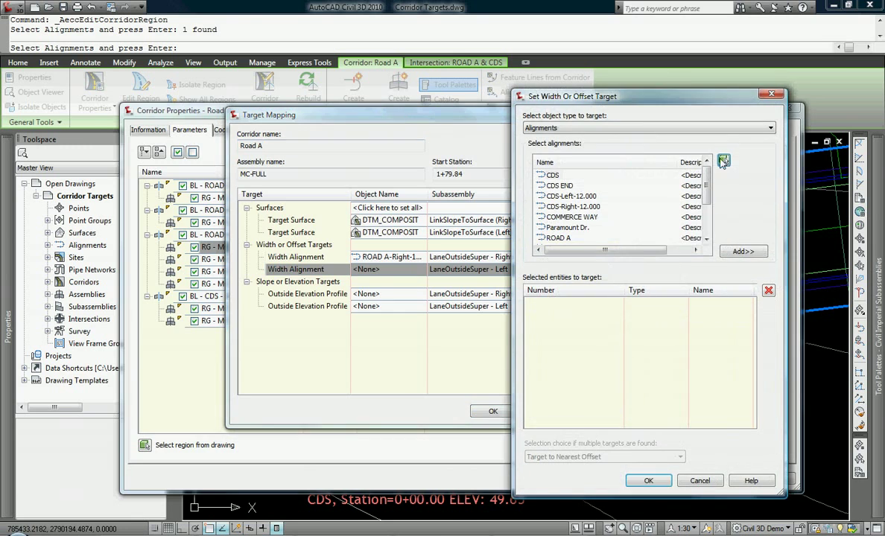
{"action": "left_click", "coordinate": [722, 161]}
{"action": "left_click", "coordinate": [580, 308]}
{"action": "key", "text": "Return"}
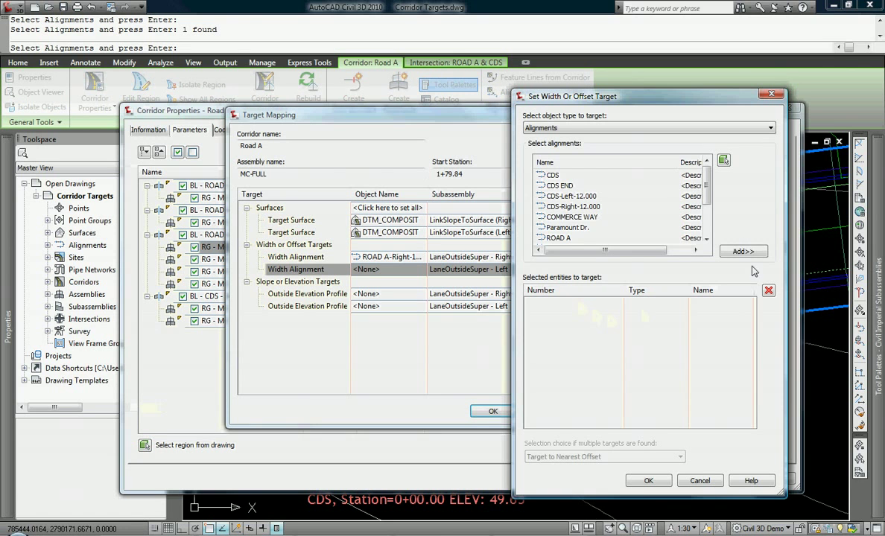
{"action": "left_click", "coordinate": [739, 252]}
{"action": "left_click", "coordinate": [648, 480]}
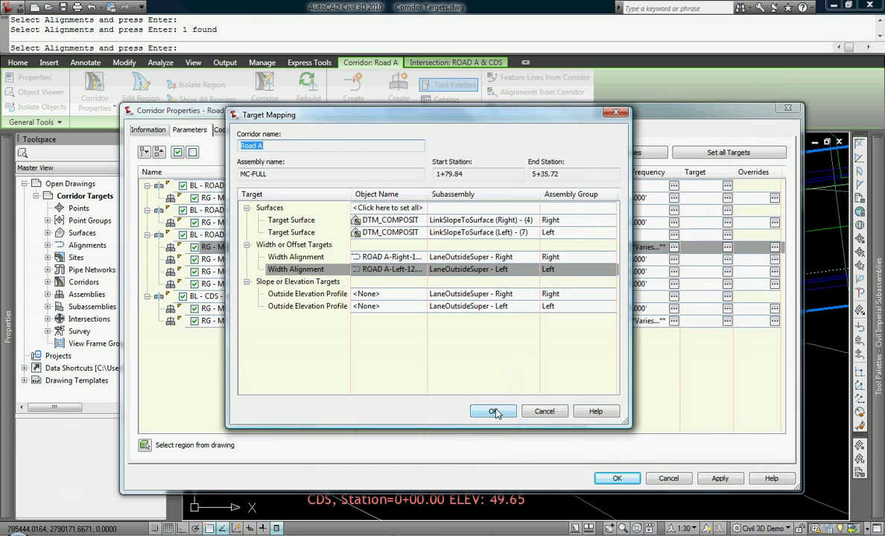
{"action": "left_click", "coordinate": [494, 414]}
{"action": "left_click", "coordinate": [624, 481]}
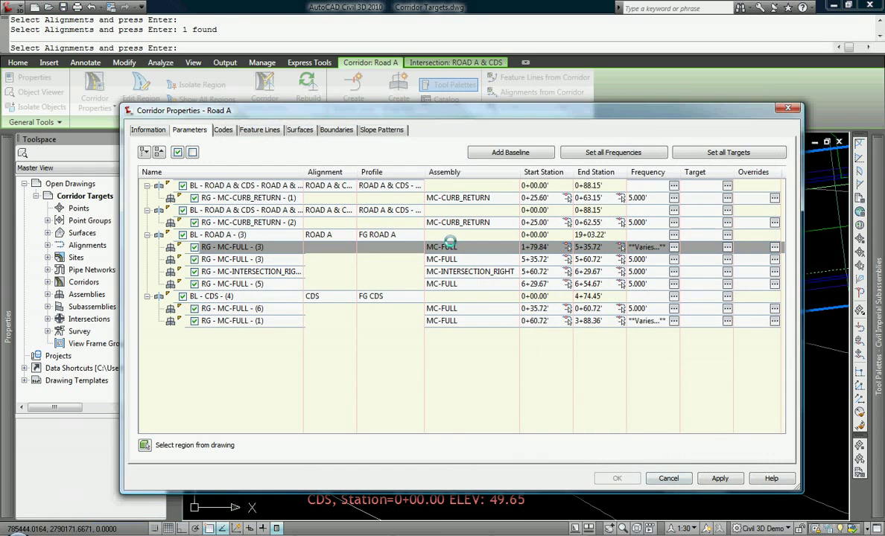
Step: Deselect, pan toward stations 0+00 through 4+00, and select the Road A corridor
{"action": "key", "text": "Escape"}
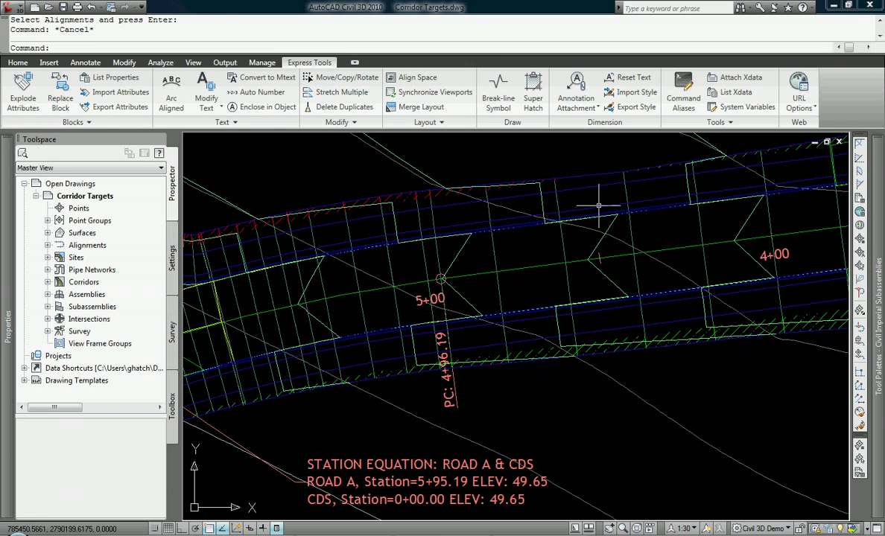
{"action": "middle_click_drag", "start_coordinate": [550, 202], "coordinate": [540, 228]}
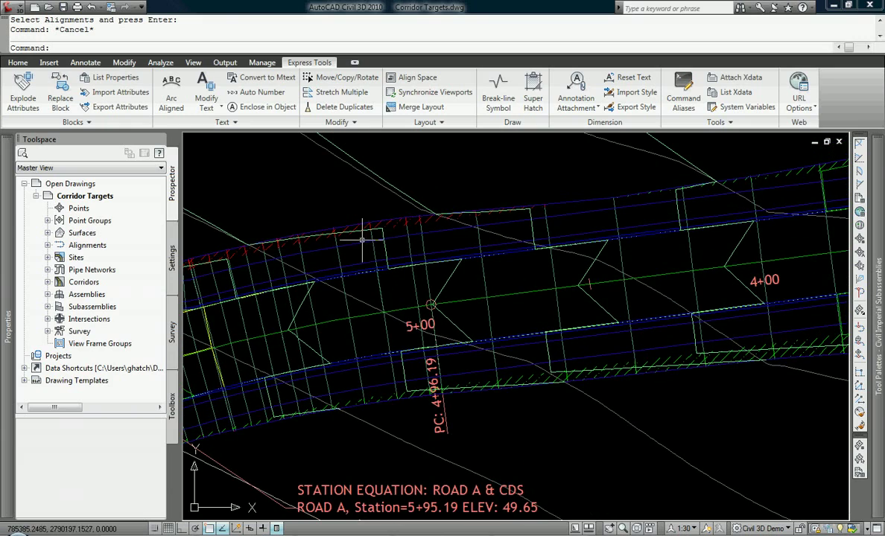
{"action": "scroll", "coordinate": [530, 197], "scroll_direction": "down", "scroll_amount": 4}
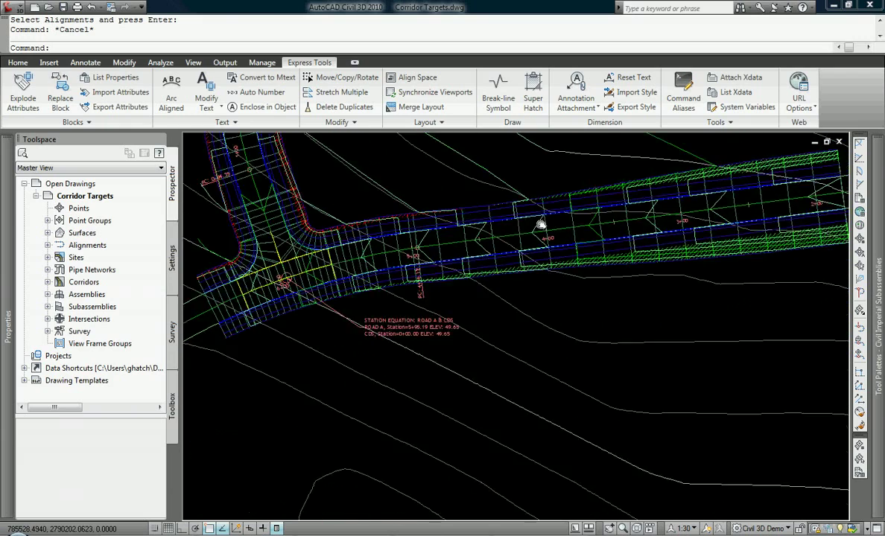
{"action": "middle_click_drag", "start_coordinate": [537, 223], "coordinate": [327, 216]}
{"action": "scroll", "coordinate": [520, 220], "scroll_direction": "up", "scroll_amount": 2}
{"action": "scroll", "coordinate": [580, 209], "scroll_direction": "up", "scroll_amount": 2}
{"action": "mouse_move", "coordinate": [581, 208]}
{"action": "middle_mouse_down"}
{"action": "mouse_move", "coordinate": [328, 264]}
{"action": "mouse_move", "coordinate": [402, 291]}
{"action": "middle_mouse_up"}
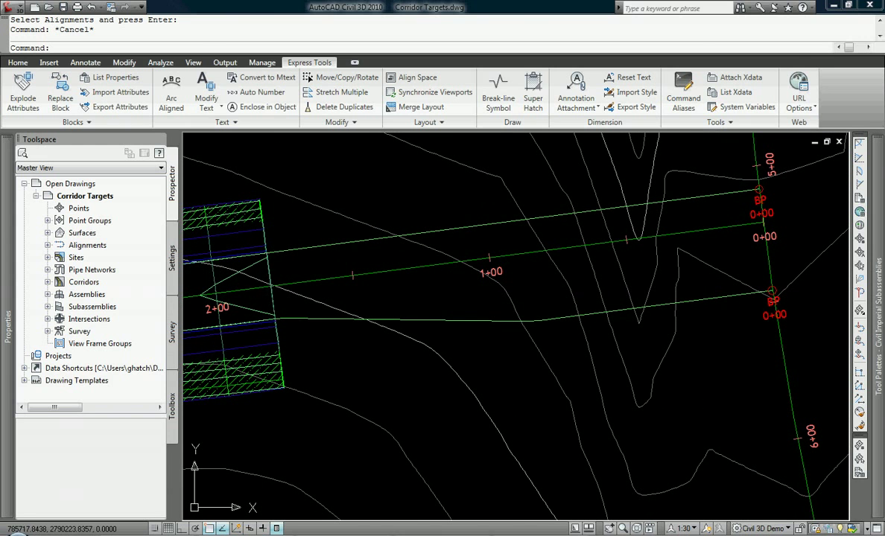
{"action": "left_click", "coordinate": [268, 289]}
Step: Grip-stretch the corridor region's start back to station 1+90.00', near 2+00
{"action": "left_click", "coordinate": [271, 286]}
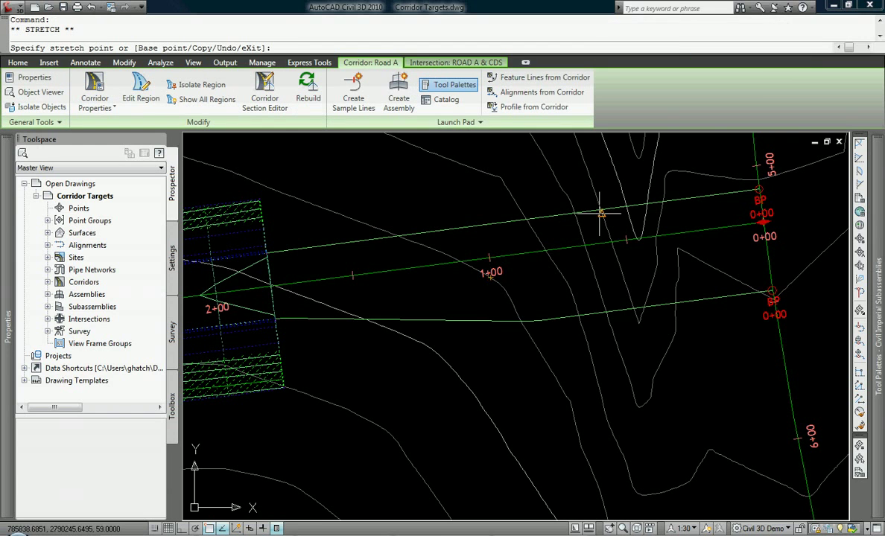
{"action": "left_click", "coordinate": [602, 243]}
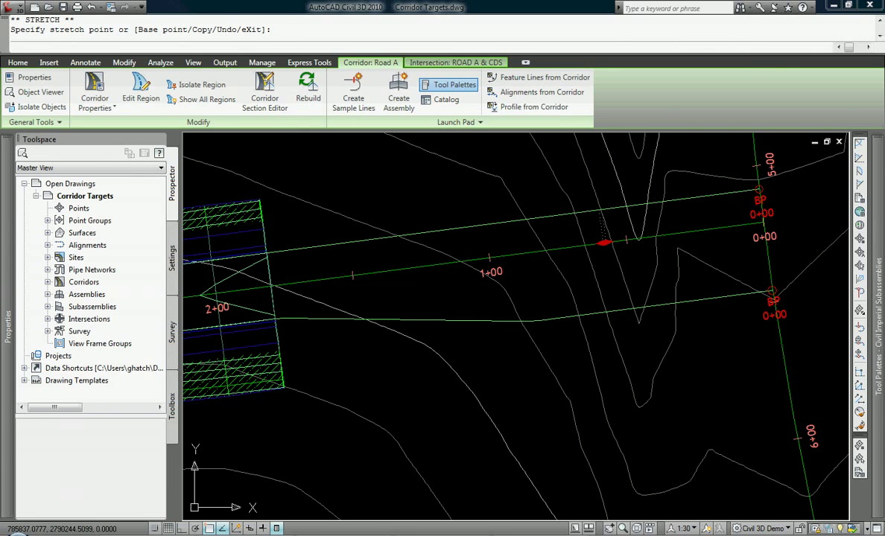
{"action": "left_click", "coordinate": [607, 242]}
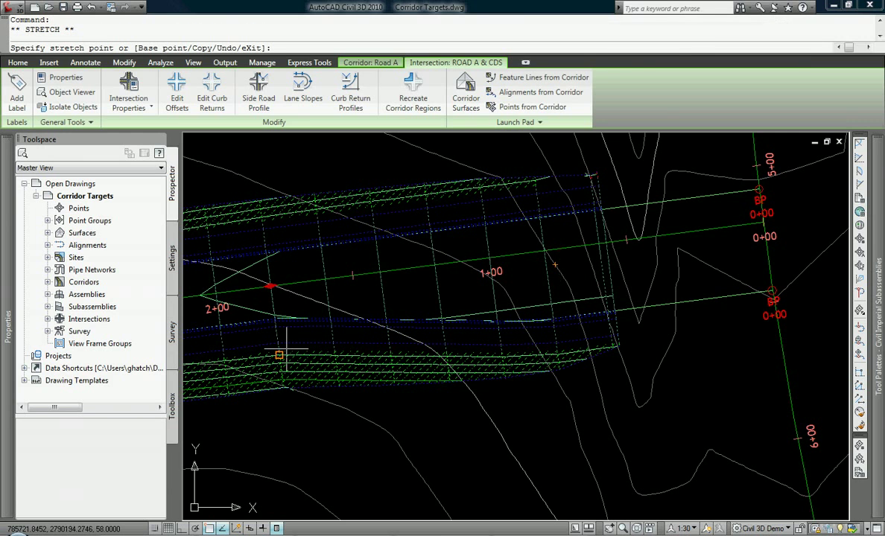
{"action": "left_click", "coordinate": [243, 290]}
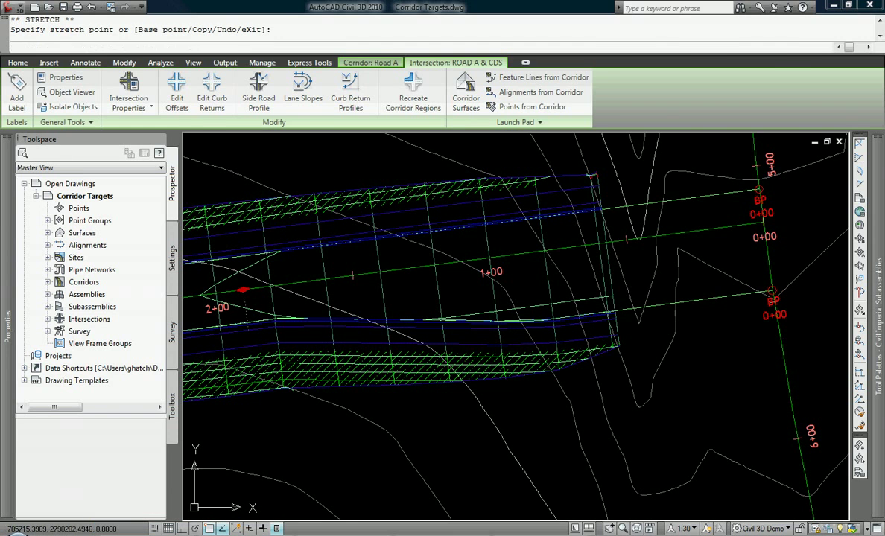
Step: Pan and zoom to check the shortened corridor, then open the region's Corridor Properties
{"action": "middle_click_drag", "start_coordinate": [262, 246], "coordinate": [439, 254]}
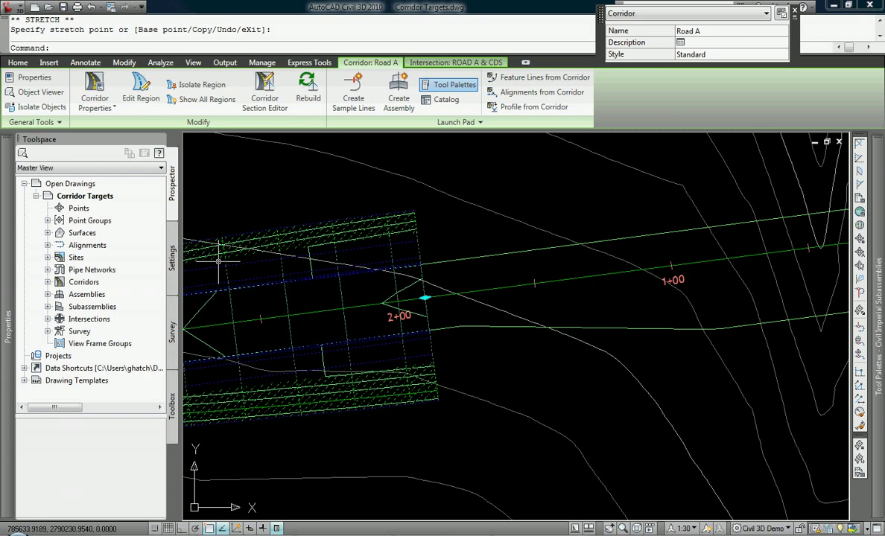
{"action": "middle_click_drag", "start_coordinate": [502, 285], "coordinate": [364, 306]}
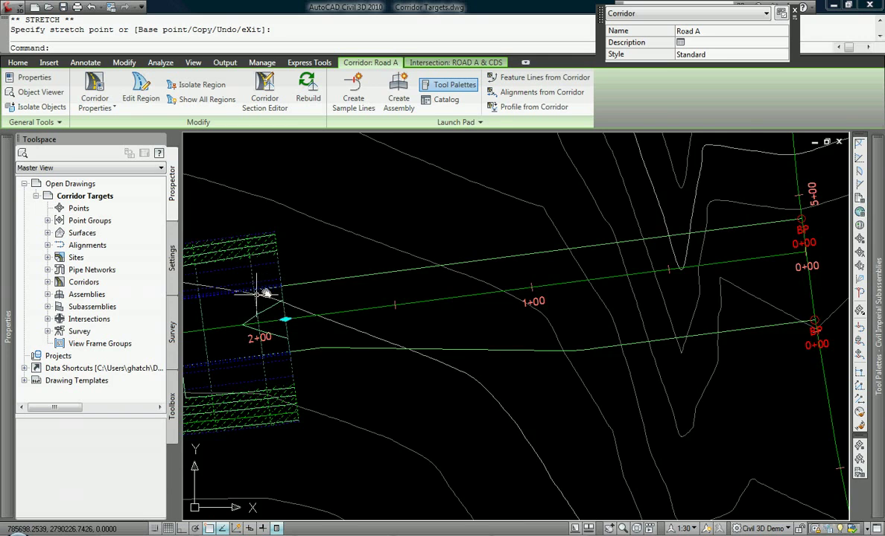
{"action": "middle_click_drag", "start_coordinate": [276, 297], "coordinate": [518, 257]}
{"action": "scroll", "coordinate": [533, 253], "scroll_direction": "down", "scroll_amount": 2}
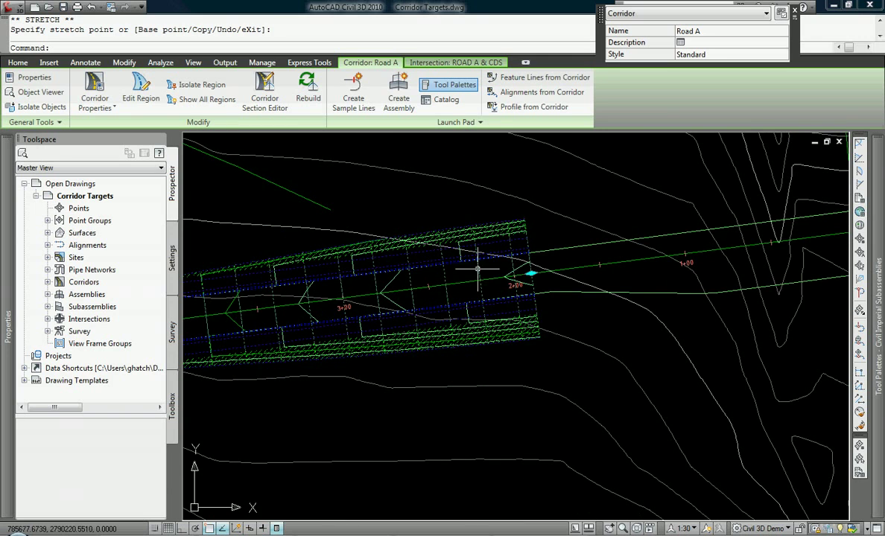
{"action": "middle_click_drag", "start_coordinate": [651, 248], "coordinate": [468, 292]}
{"action": "scroll", "coordinate": [503, 295], "scroll_direction": "up", "scroll_amount": 2}
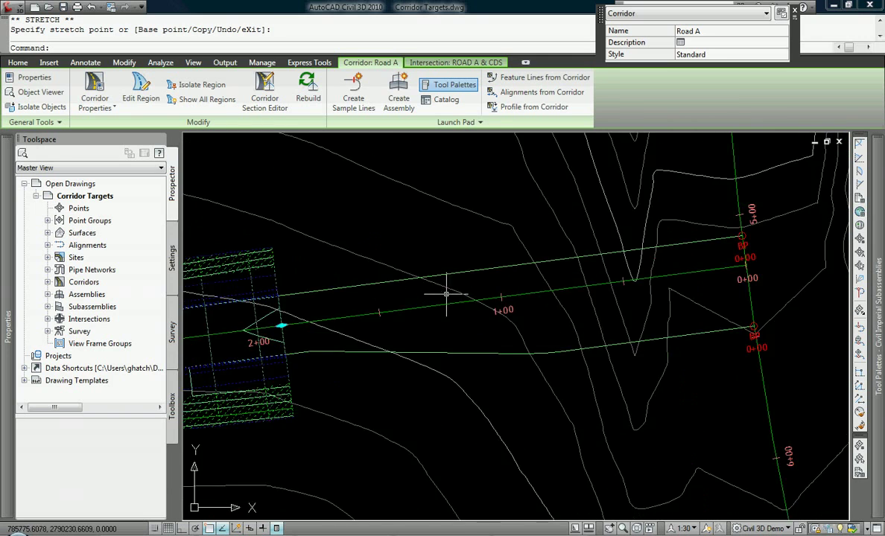
{"action": "left_click", "coordinate": [141, 92]}
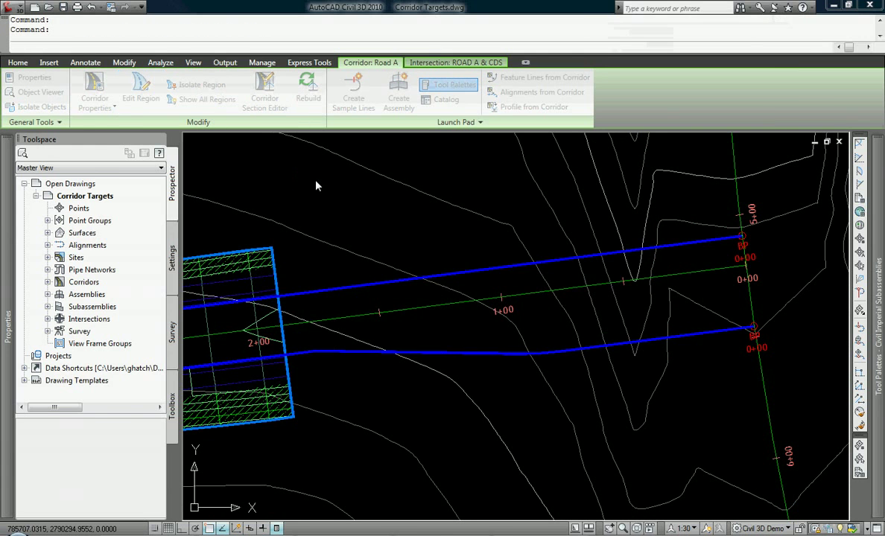
{"action": "left_click", "coordinate": [403, 261]}
Step: Insert a new MC-FULL region before RG - MC-FULL - (3)
{"action": "right_click", "coordinate": [260, 248]}
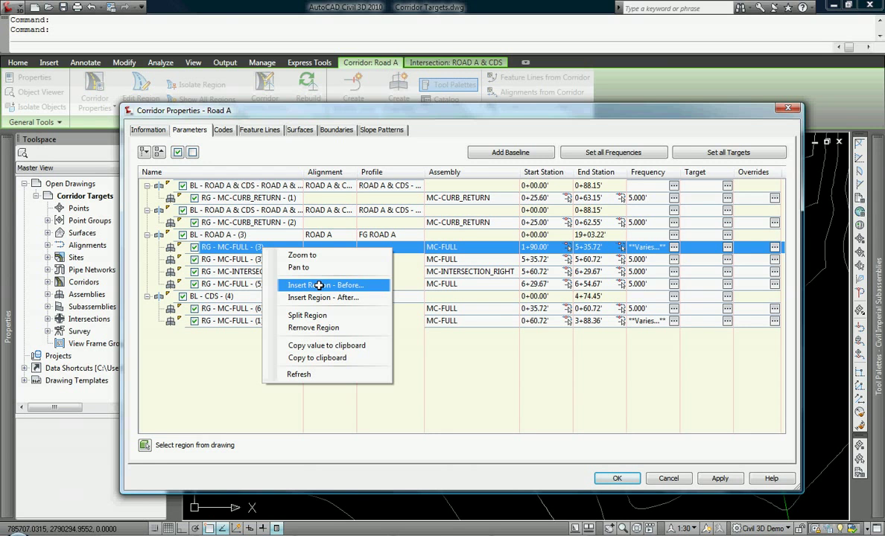
{"action": "left_click", "coordinate": [319, 285]}
{"action": "left_click", "coordinate": [487, 280]}
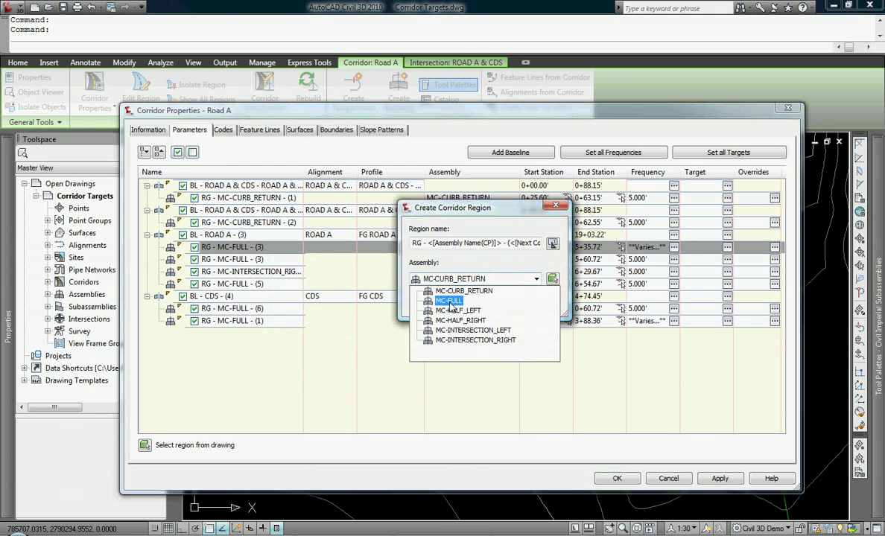
{"action": "left_click", "coordinate": [450, 300]}
{"action": "left_click", "coordinate": [440, 301]}
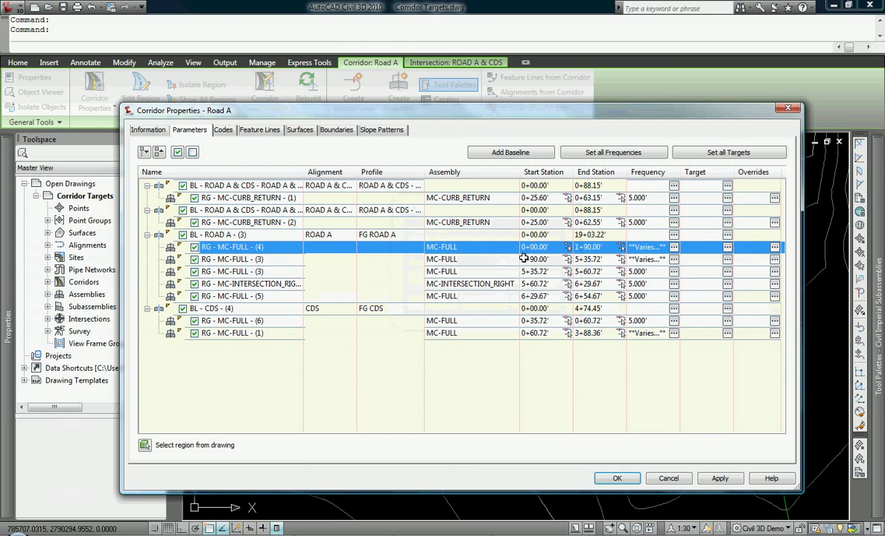
Step: Rename the new region TRANSITION and begin picking its start station with object snap off
{"action": "left_click", "coordinate": [224, 247]}
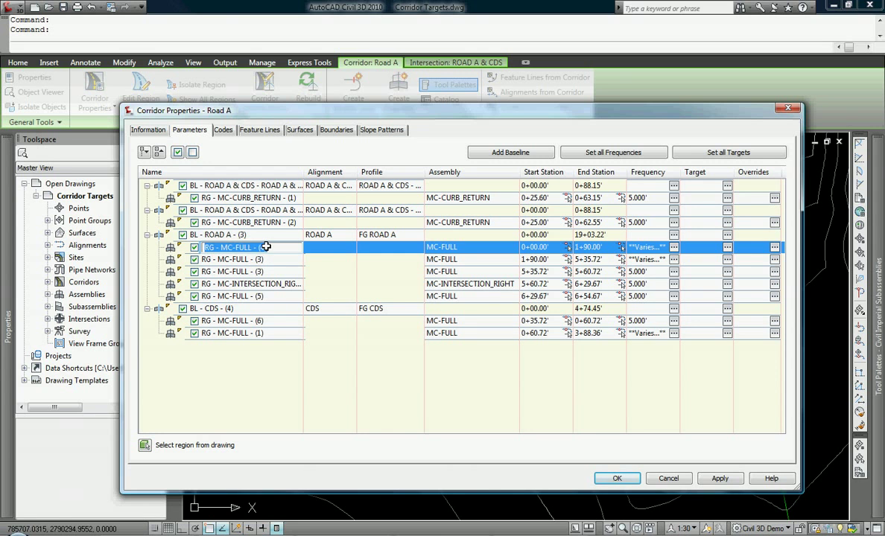
{"action": "type", "text": "tra"}
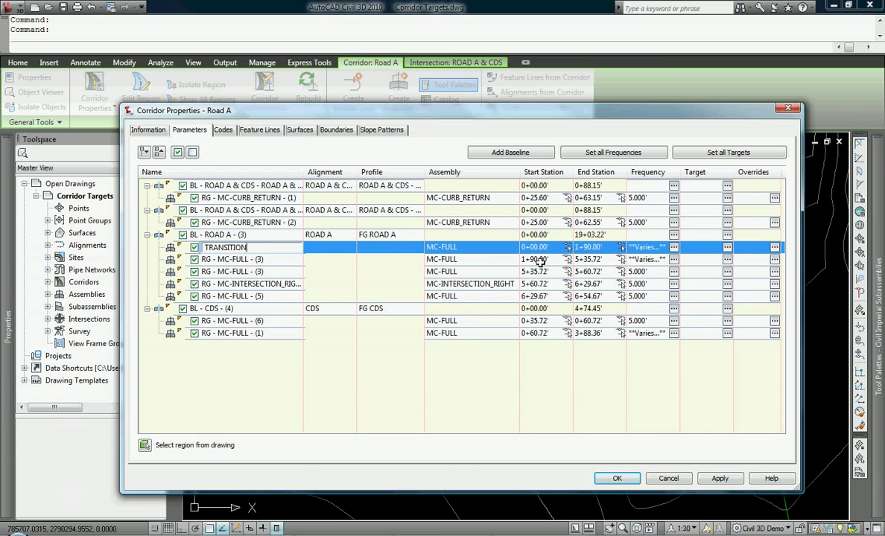
{"action": "left_click", "coordinate": [569, 247]}
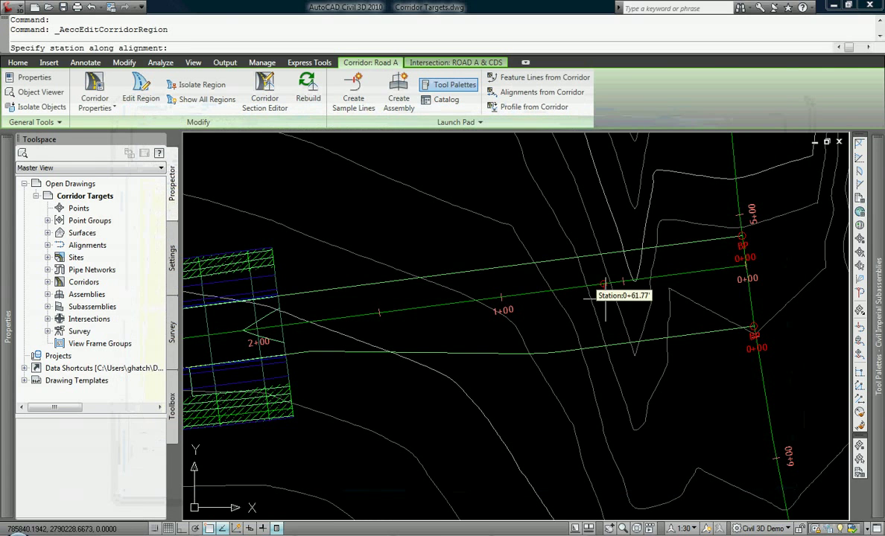
{"action": "key", "text": "F3"}
Step: Start TRANSITION at station 0+13.60' and set its target surfaces to DTM_COMPOSIT
{"action": "left_click", "coordinate": [703, 289]}
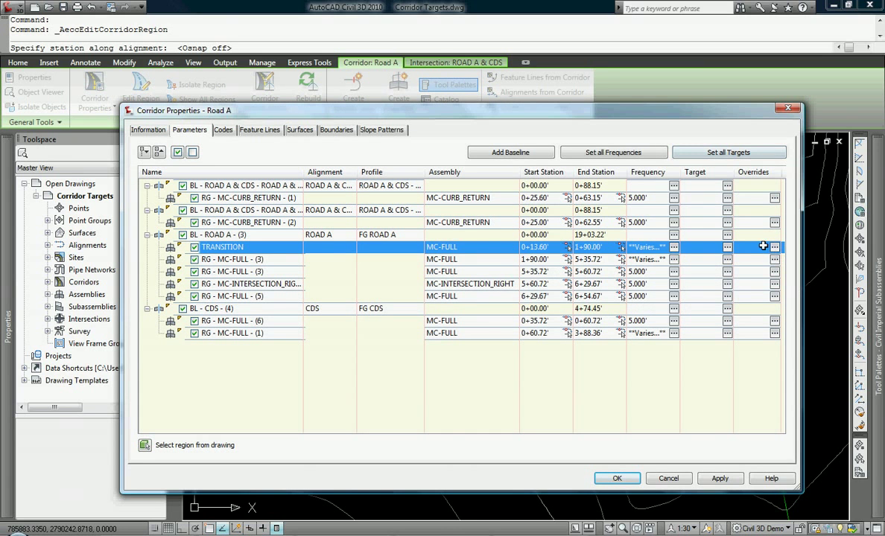
{"action": "left_click", "coordinate": [726, 247]}
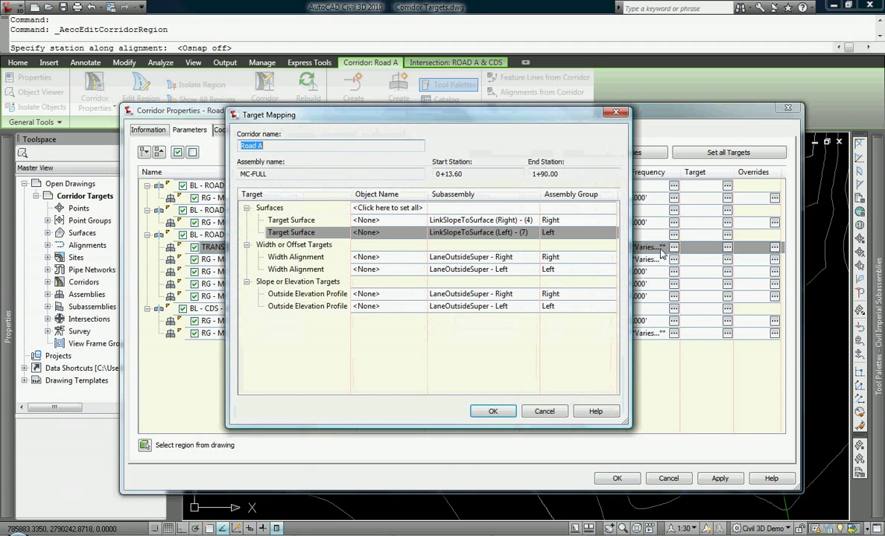
{"action": "left_click", "coordinate": [416, 209]}
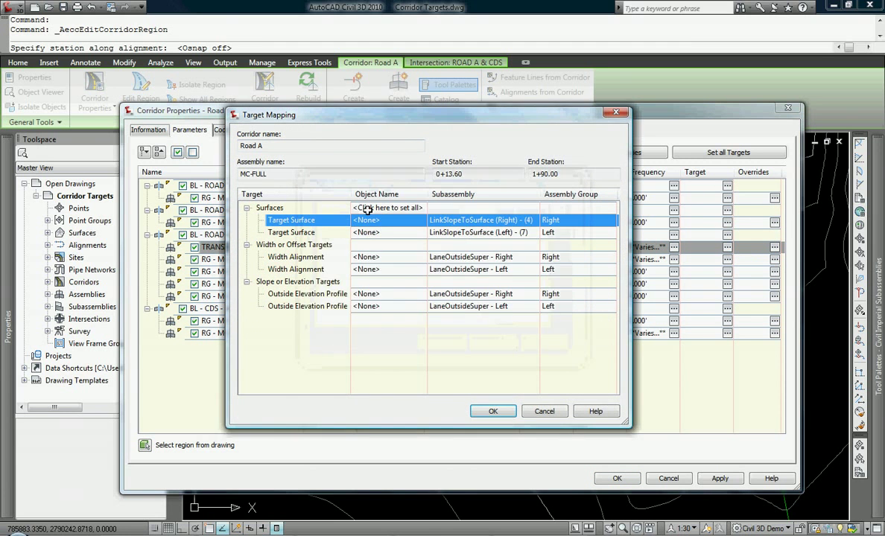
{"action": "left_click", "coordinate": [364, 233]}
{"action": "left_click", "coordinate": [441, 343]}
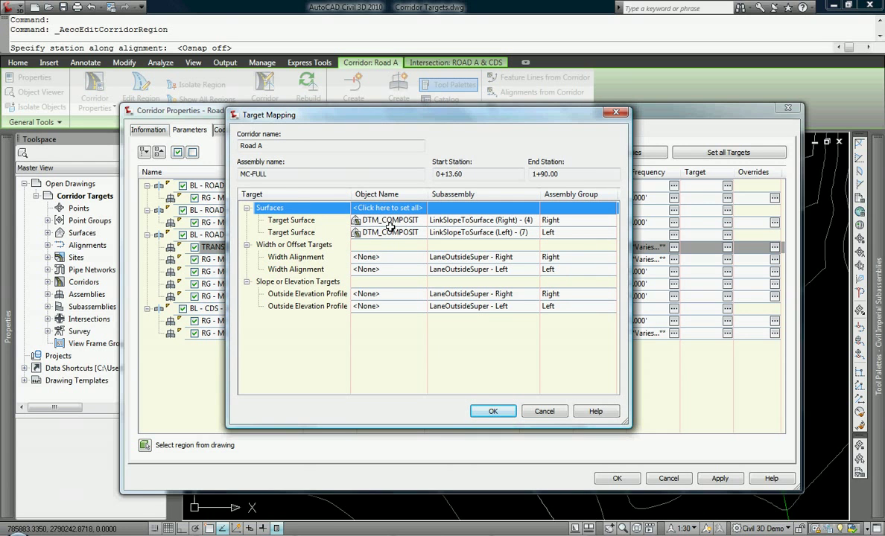
Step: Set TRANSITION's right width target to Road A's right offset alignment
{"action": "left_click", "coordinate": [386, 258]}
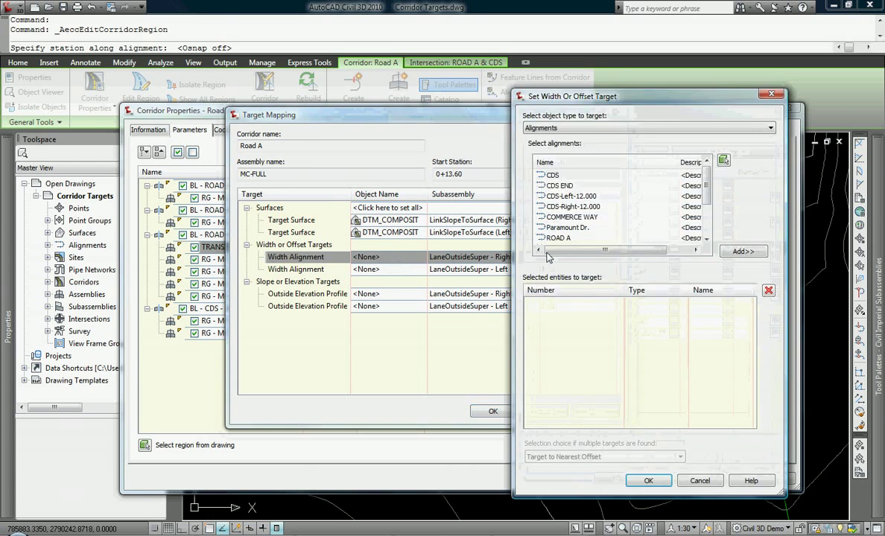
{"action": "left_click", "coordinate": [669, 163]}
{"action": "left_click", "coordinate": [681, 241]}
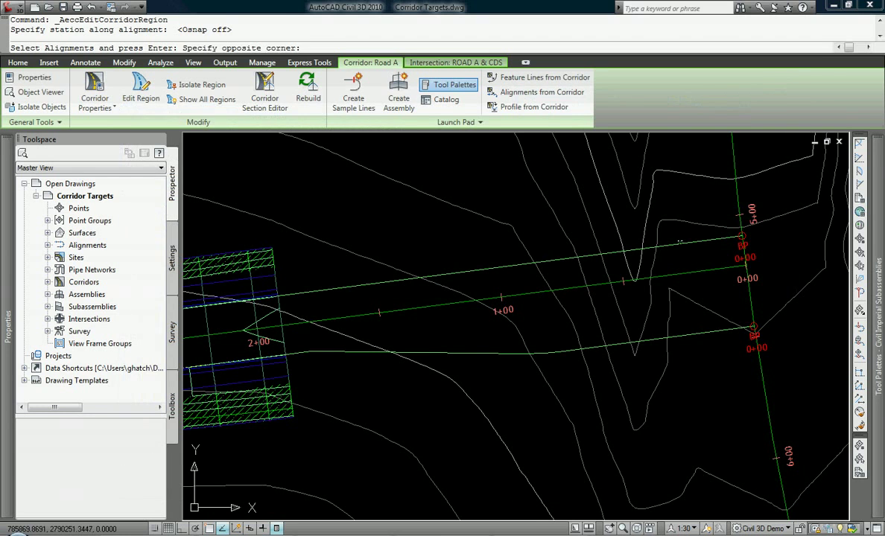
{"action": "left_click", "coordinate": [628, 251]}
{"action": "key", "text": "Return"}
{"action": "left_click", "coordinate": [764, 253]}
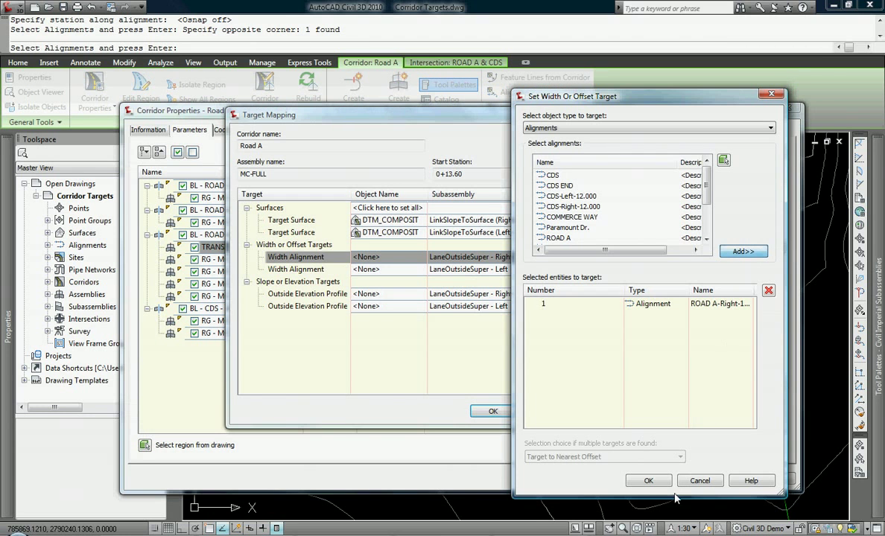
{"action": "left_click", "coordinate": [645, 481]}
Step: Set TRANSITION's left width target to Road A's left offset alignment and accept the mapping
{"action": "left_click", "coordinate": [366, 269]}
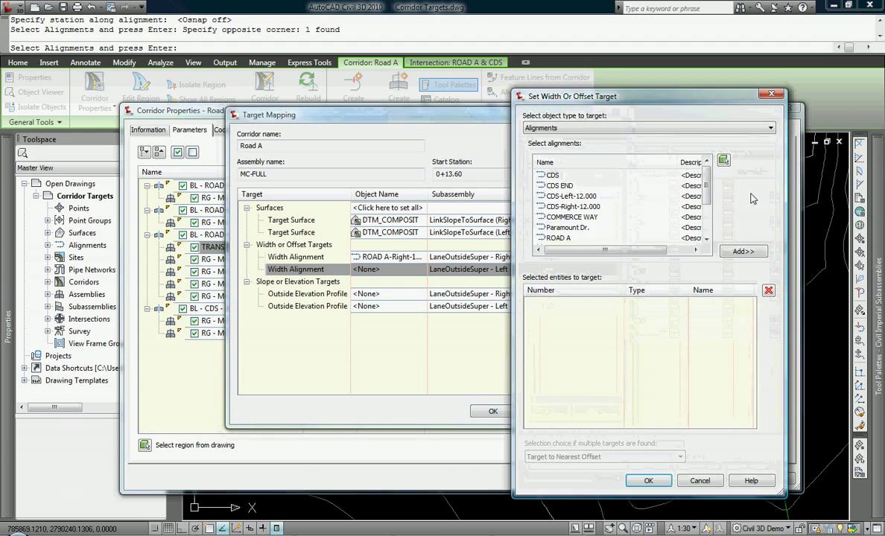
{"action": "left_click", "coordinate": [723, 161]}
{"action": "left_click", "coordinate": [432, 328]}
{"action": "key", "text": "Return"}
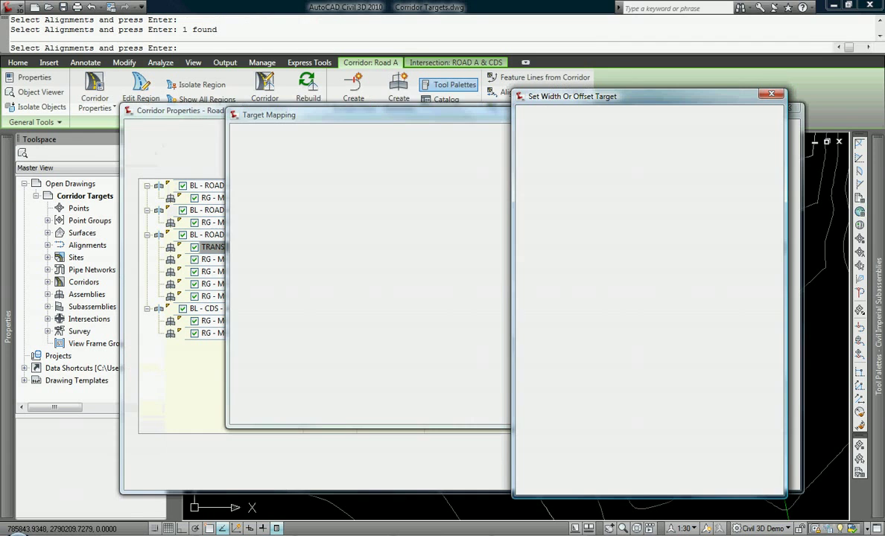
{"action": "left_click", "coordinate": [731, 251]}
{"action": "left_click", "coordinate": [644, 481]}
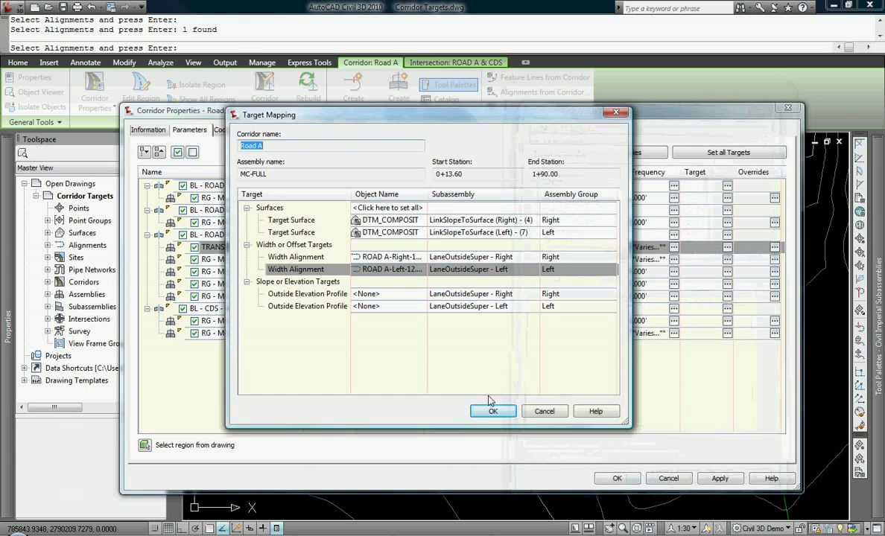
{"action": "left_click", "coordinate": [495, 413]}
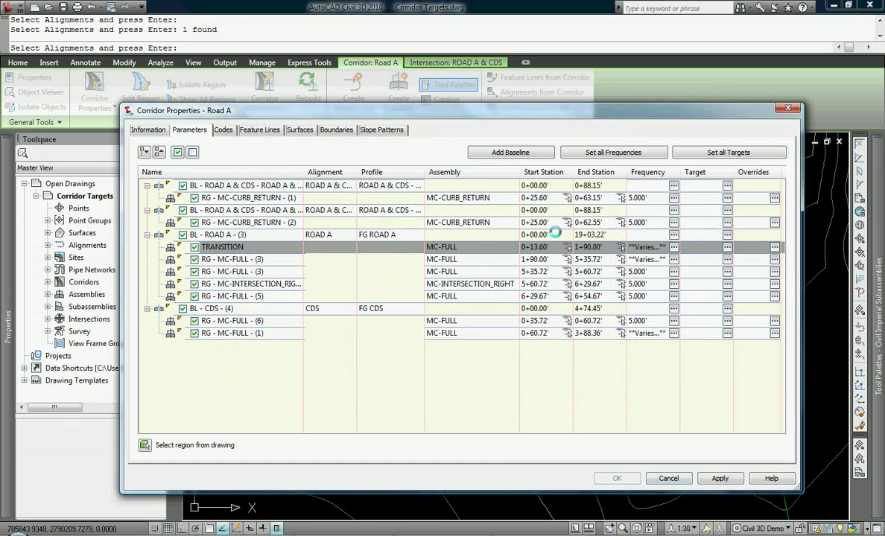
Step: Rebuild the corridor, clear the selection, and reselect the Road A corridor
{"action": "left_click", "coordinate": [617, 478]}
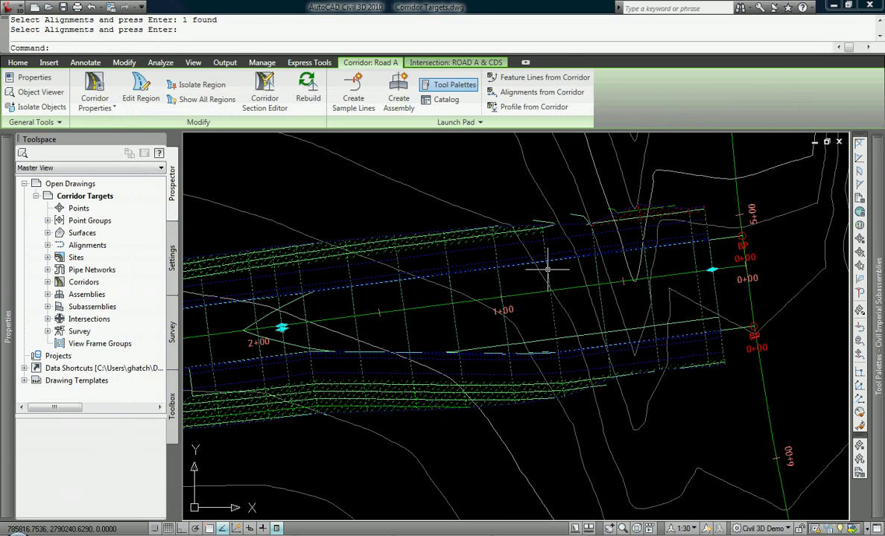
{"action": "key", "text": "Escape"}
{"action": "left_click", "coordinate": [618, 312]}
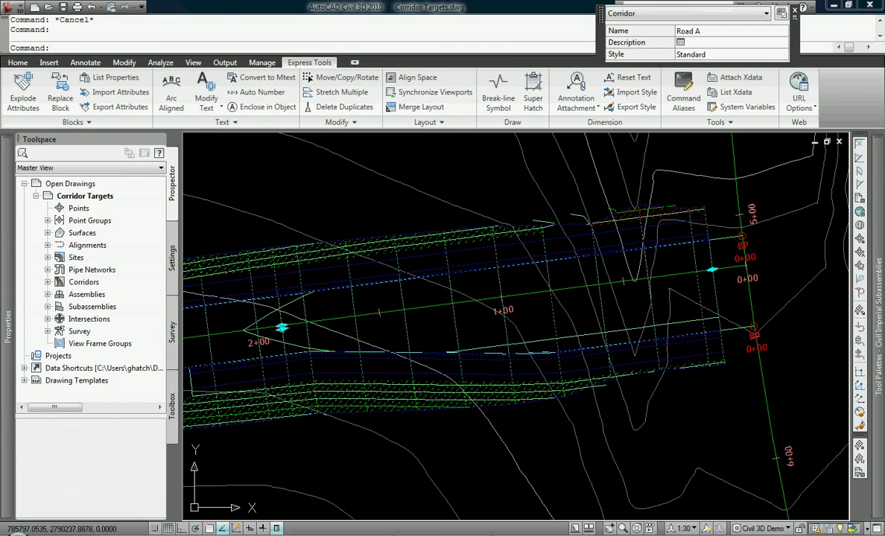
{"action": "scroll", "coordinate": [555, 298], "scroll_direction": "down", "scroll_amount": 3}
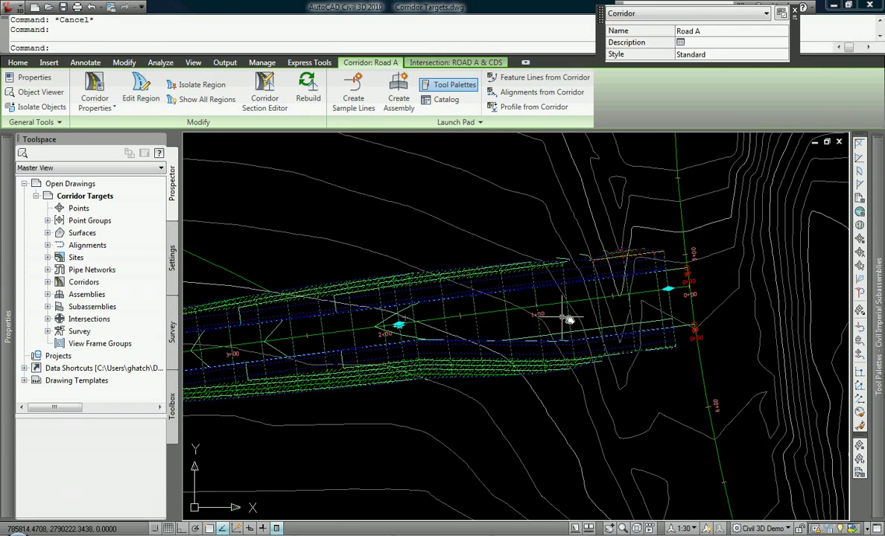
Step: Set the TRANSITION region's assembly frequency to 5' and rebuild the corridor
{"action": "left_click", "coordinate": [140, 90]}
{"action": "left_click", "coordinate": [440, 264]}
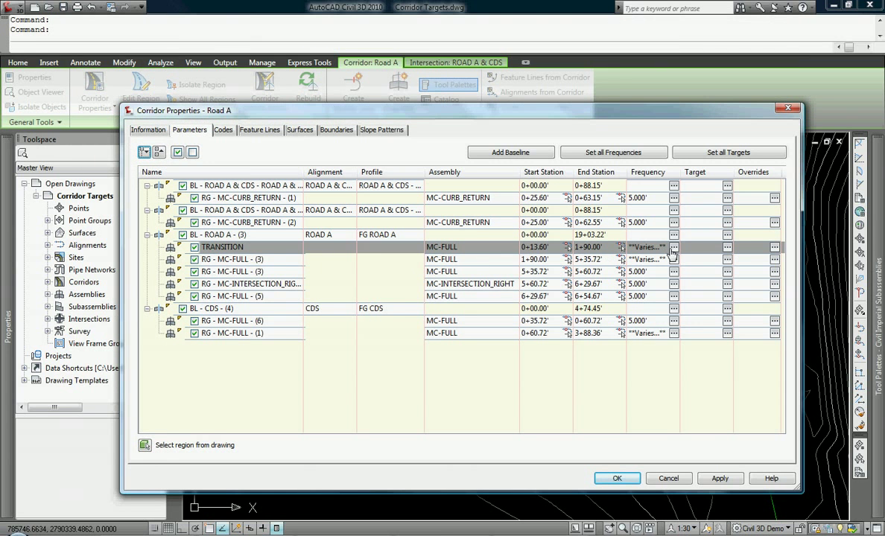
{"action": "left_click", "coordinate": [673, 248]}
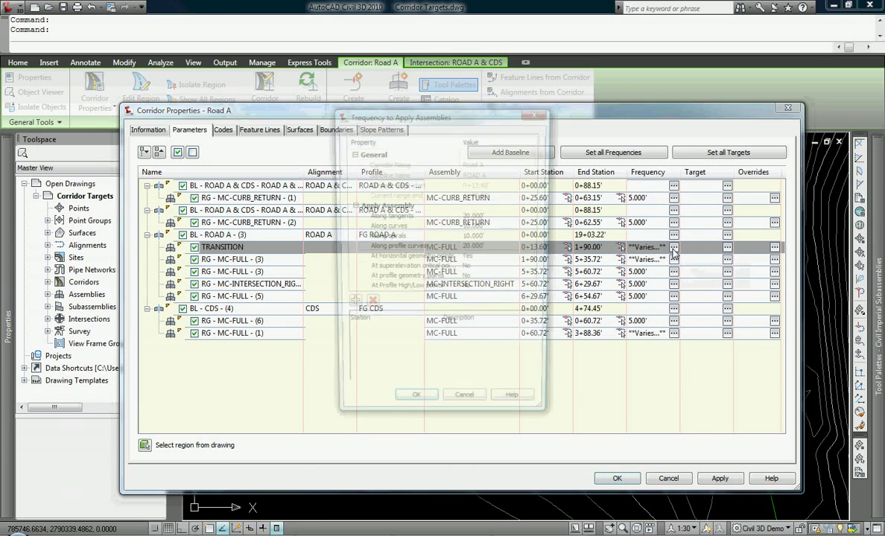
{"action": "left_click", "coordinate": [485, 225]}
{"action": "left_click", "coordinate": [485, 216]}
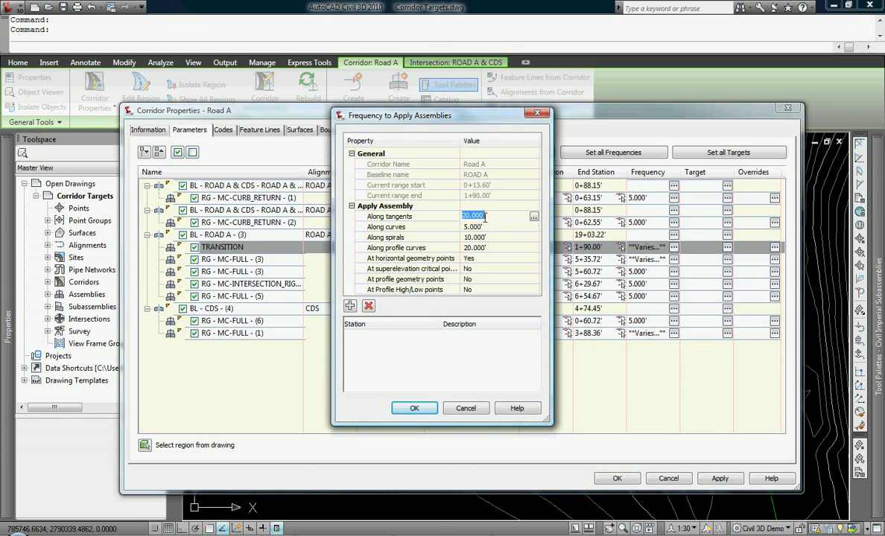
{"action": "type", "text": "5"}
{"action": "left_click", "coordinate": [414, 408]}
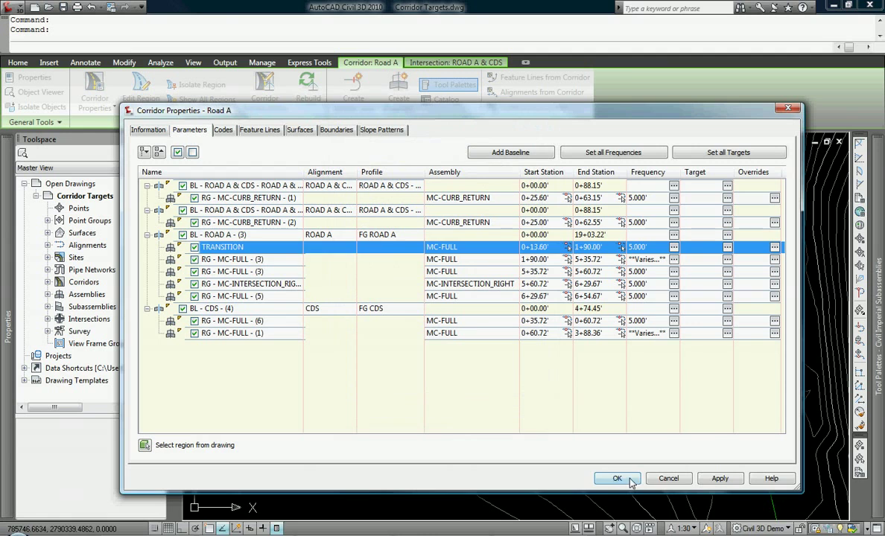
{"action": "left_click", "coordinate": [616, 478]}
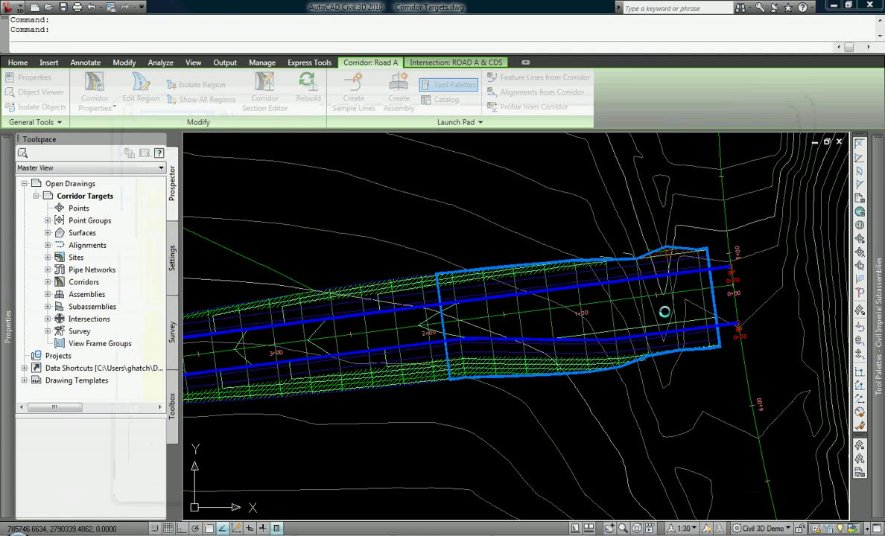
{"action": "key", "text": "Escape"}
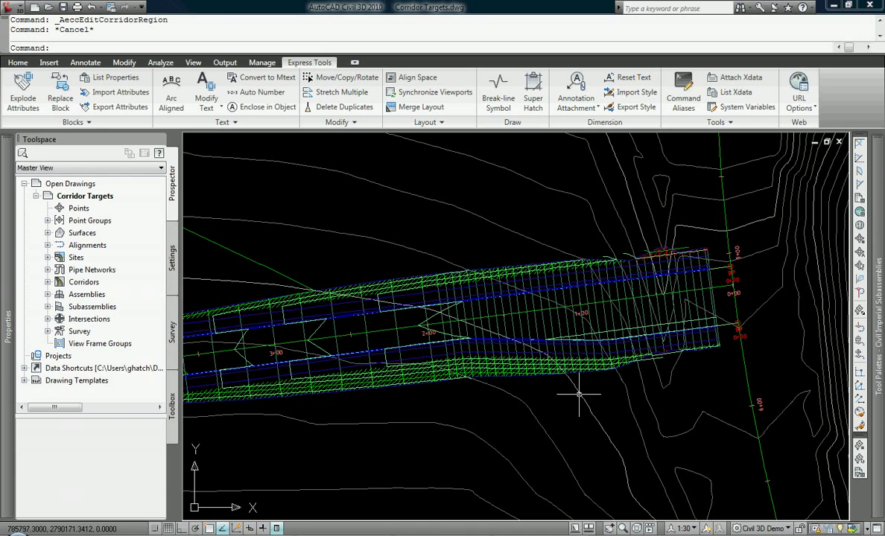
Step: Zoom and pan from the transition area to the corridor junction and northern CDS branch
{"action": "scroll", "coordinate": [584, 404], "scroll_direction": "down", "scroll_amount": 2}
{"action": "scroll", "coordinate": [689, 320], "scroll_direction": "up", "scroll_amount": 1}
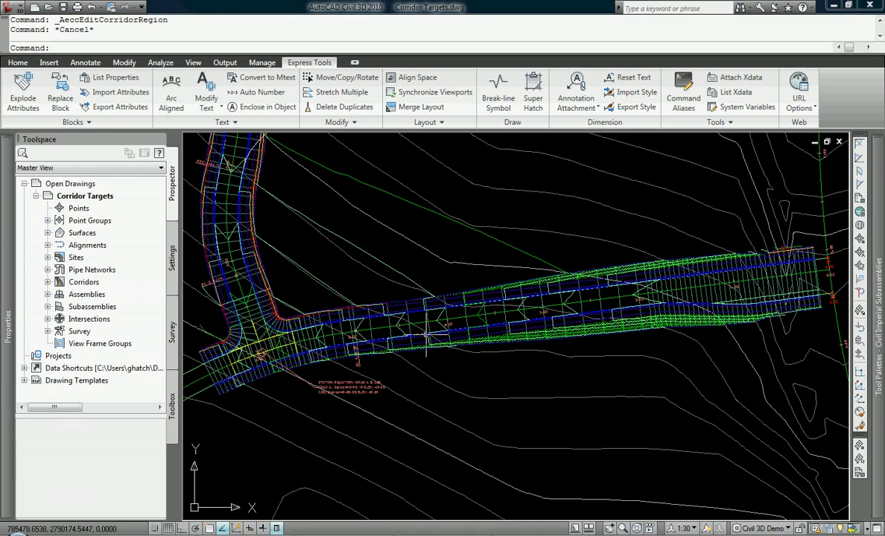
{"action": "scroll", "coordinate": [638, 264], "scroll_direction": "up", "scroll_amount": 5}
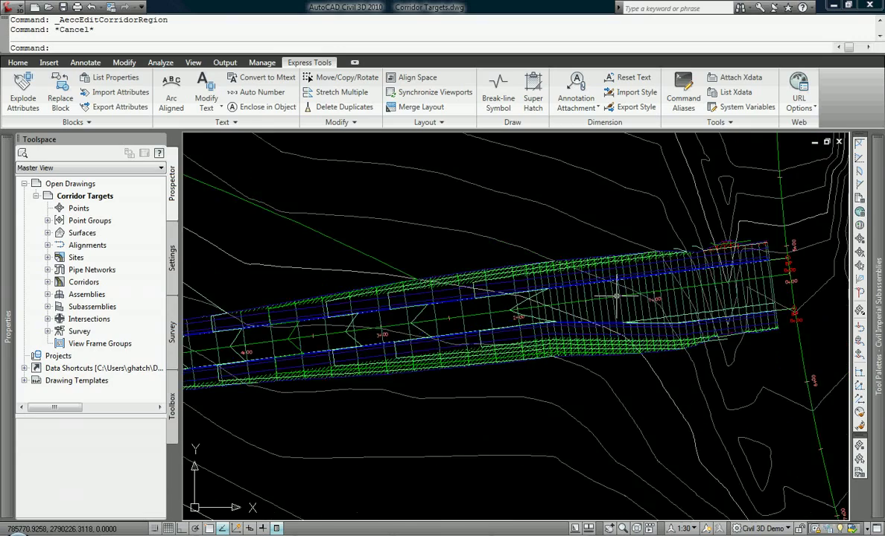
{"action": "scroll", "coordinate": [571, 294], "scroll_direction": "down", "scroll_amount": 3}
{"action": "middle_click_drag", "start_coordinate": [350, 171], "coordinate": [445, 293]}
{"action": "middle_click_drag", "start_coordinate": [332, 267], "coordinate": [415, 311]}
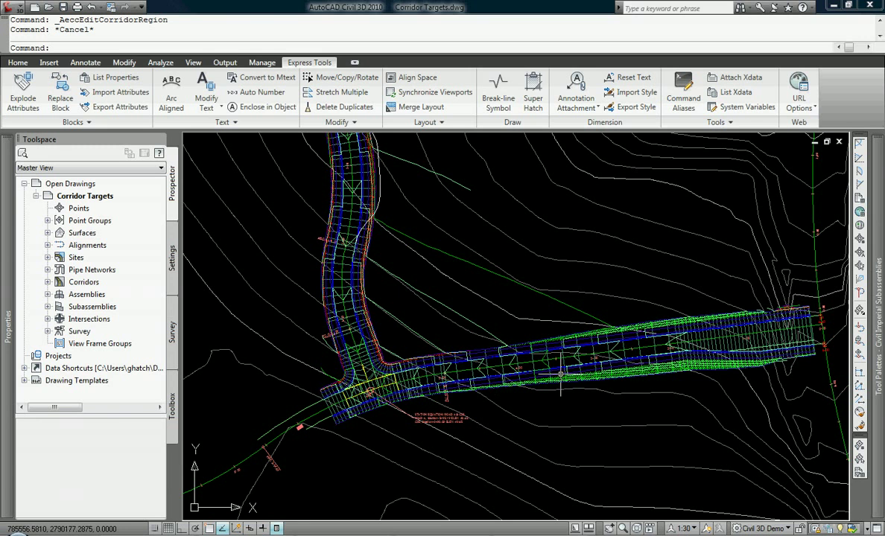
Step: Pan onto the cul-de-sac end and select the white polyline along the corridor's east edge
{"action": "scroll", "coordinate": [388, 302], "scroll_direction": "up", "scroll_amount": 4}
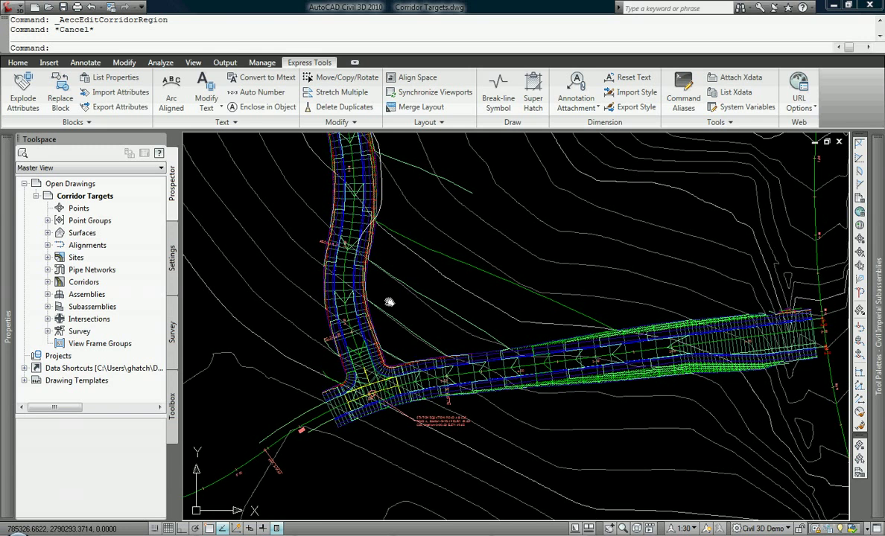
{"action": "middle_click_drag", "start_coordinate": [419, 342], "coordinate": [471, 286]}
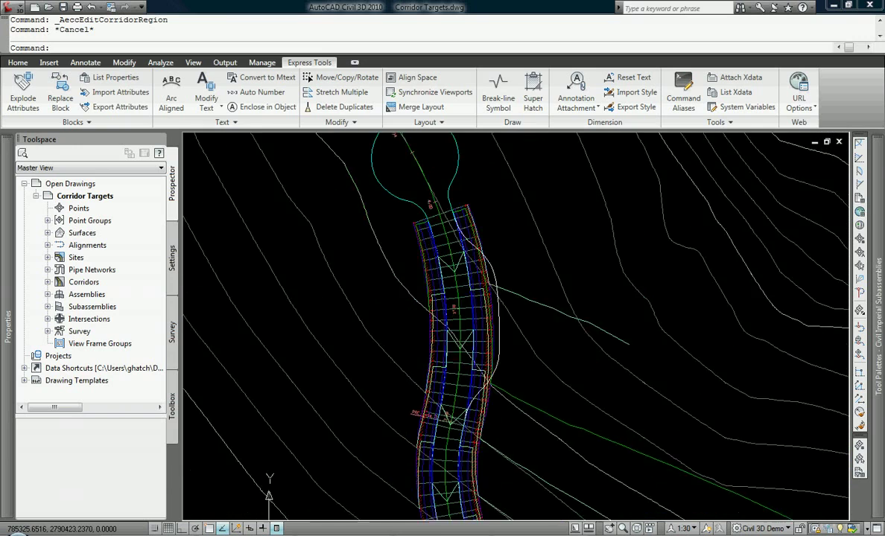
{"action": "scroll", "coordinate": [513, 312], "scroll_direction": "up", "scroll_amount": 4}
{"action": "mouse_move", "coordinate": [513, 311]}
{"action": "middle_mouse_down"}
{"action": "mouse_move", "coordinate": [592, 345]}
{"action": "mouse_move", "coordinate": [557, 315]}
{"action": "middle_mouse_up"}
{"action": "scroll", "coordinate": [585, 330], "scroll_direction": "down", "scroll_amount": 5}
{"action": "scroll", "coordinate": [557, 315], "scroll_direction": "up", "scroll_amount": 1}
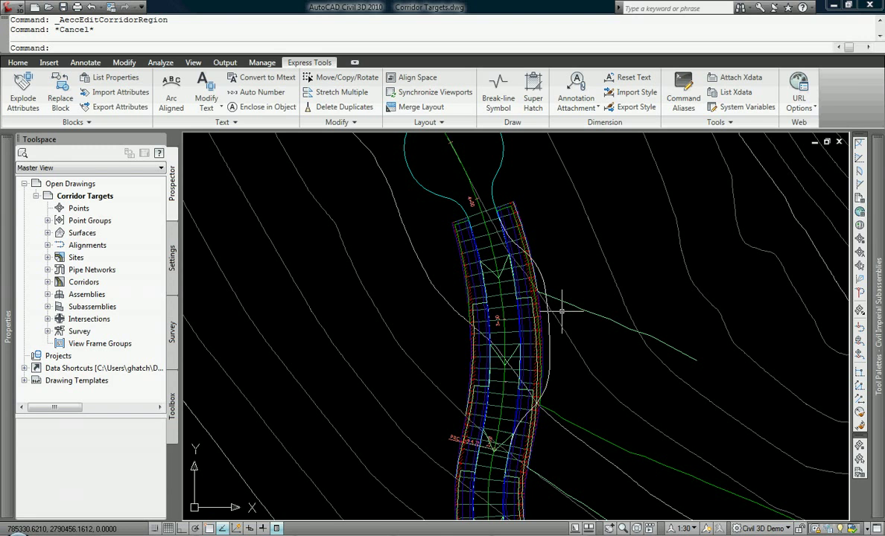
{"action": "left_click", "coordinate": [542, 277]}
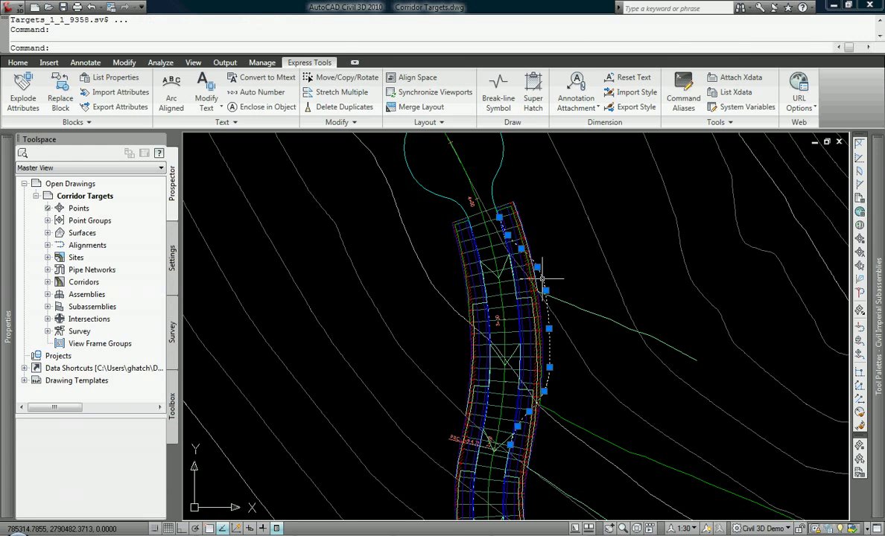
Step: Check the edge polyline's 204.4903 length, then deselect it and open Road A's corridor properties
{"action": "mouse_move", "coordinate": [15, 253]}
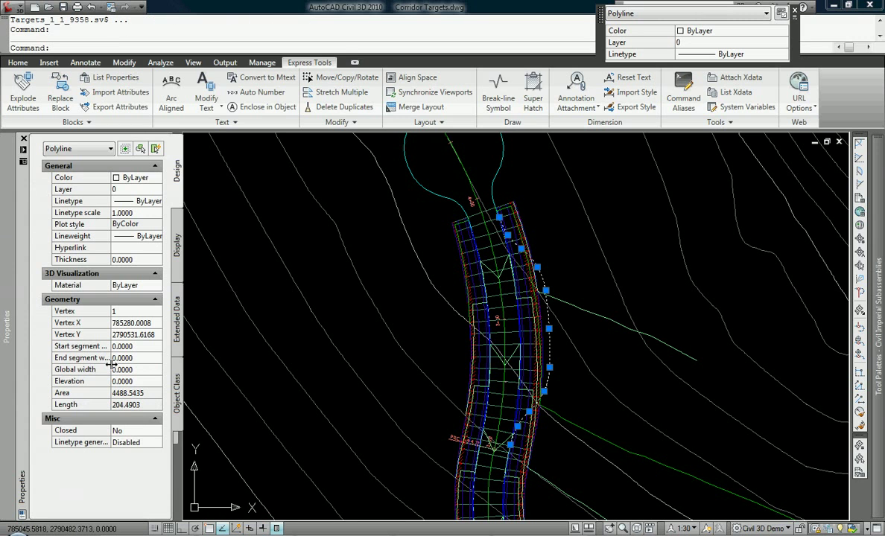
{"action": "key", "text": "Escape"}
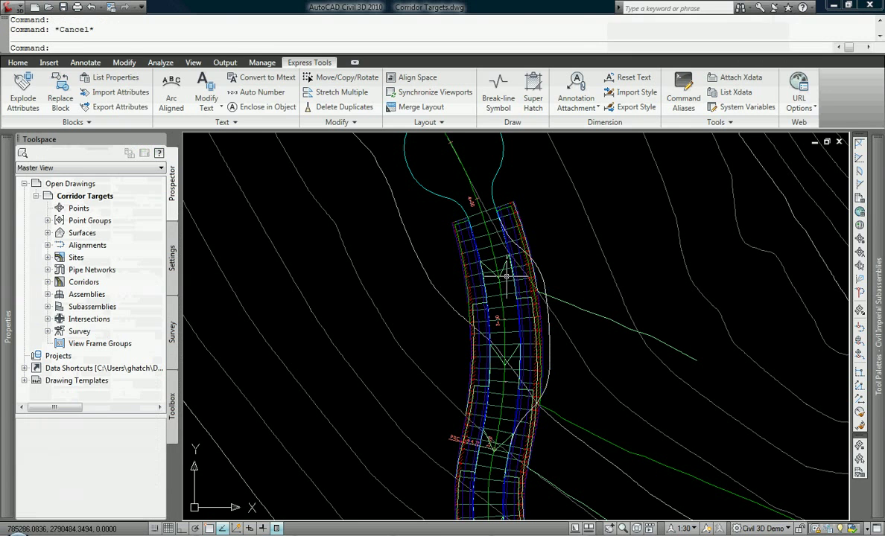
{"action": "left_click", "coordinate": [469, 260]}
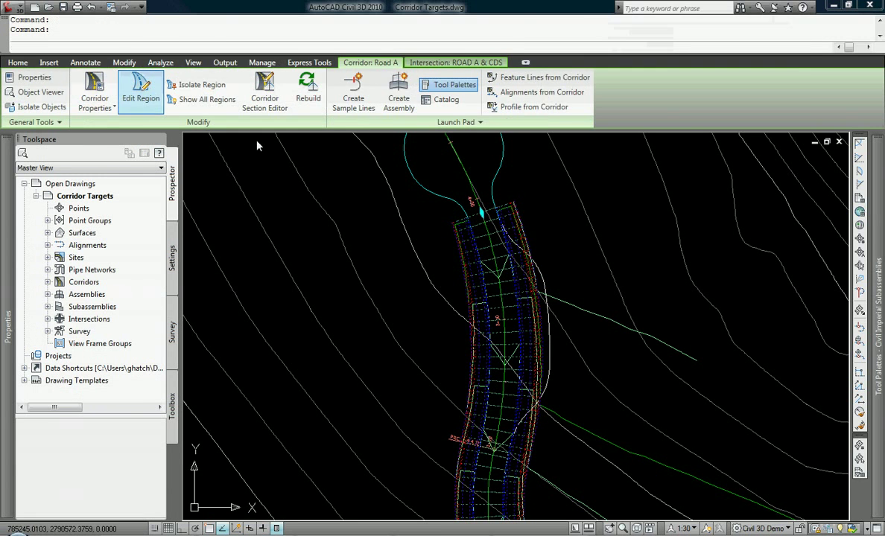
{"action": "left_click", "coordinate": [94, 91]}
Step: Zoom to CDS region RG - MC-FULL - (1) and compare its highlighted stretch against region (6)
{"action": "right_click", "coordinate": [231, 334]}
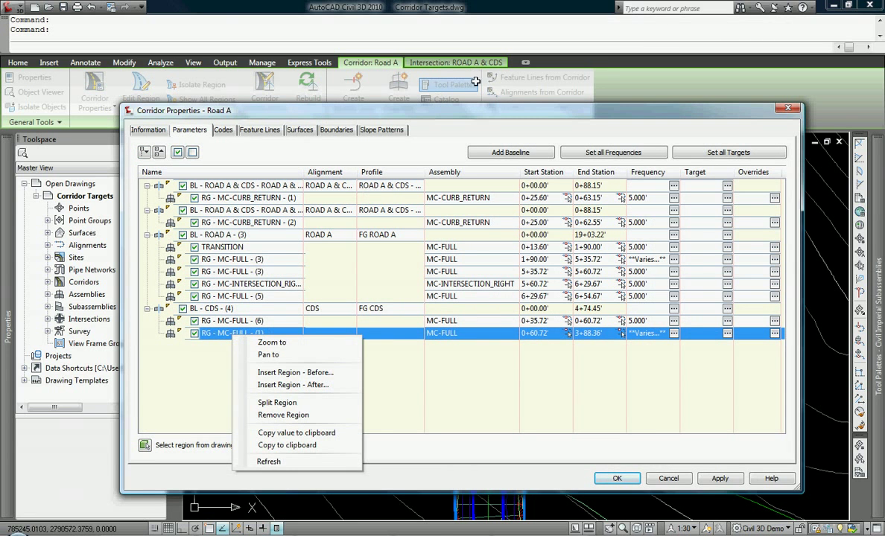
{"action": "left_click", "coordinate": [271, 343]}
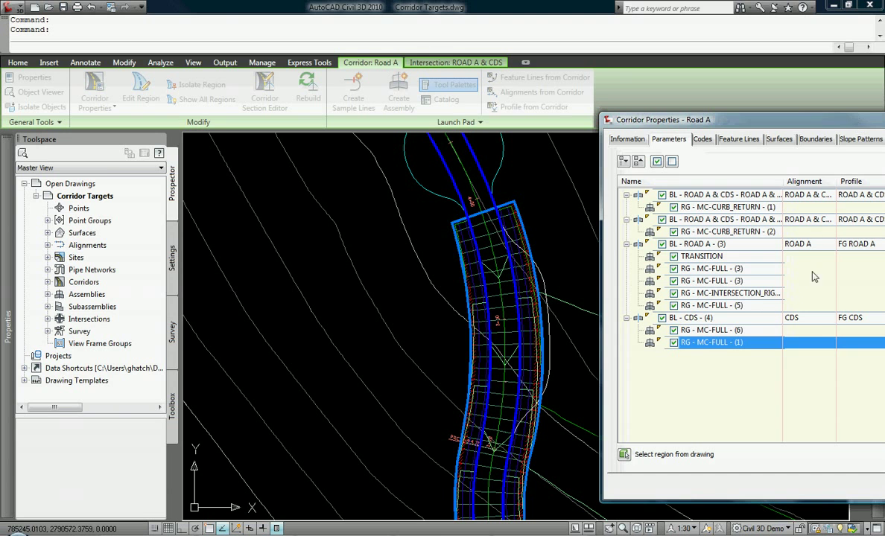
{"action": "left_click", "coordinate": [704, 331]}
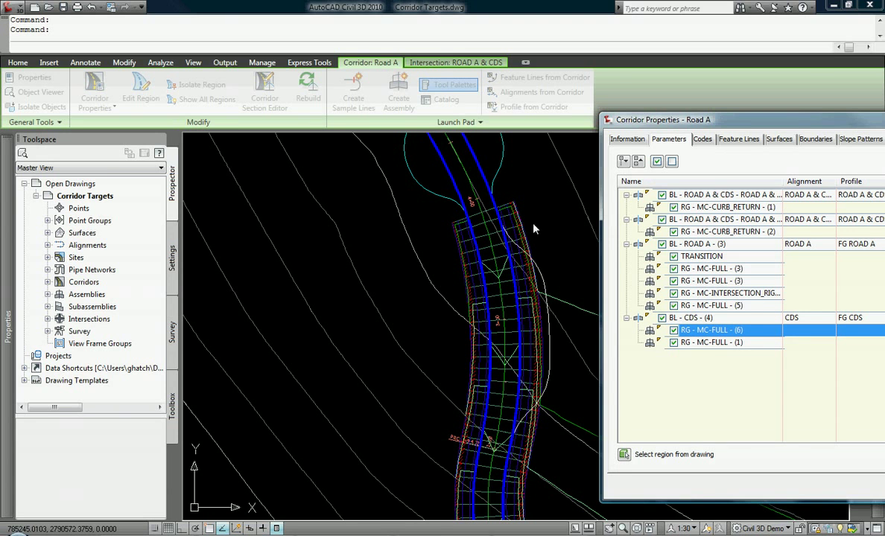
{"action": "left_click_drag", "start_coordinate": [795, 127], "coordinate": [767, 121]}
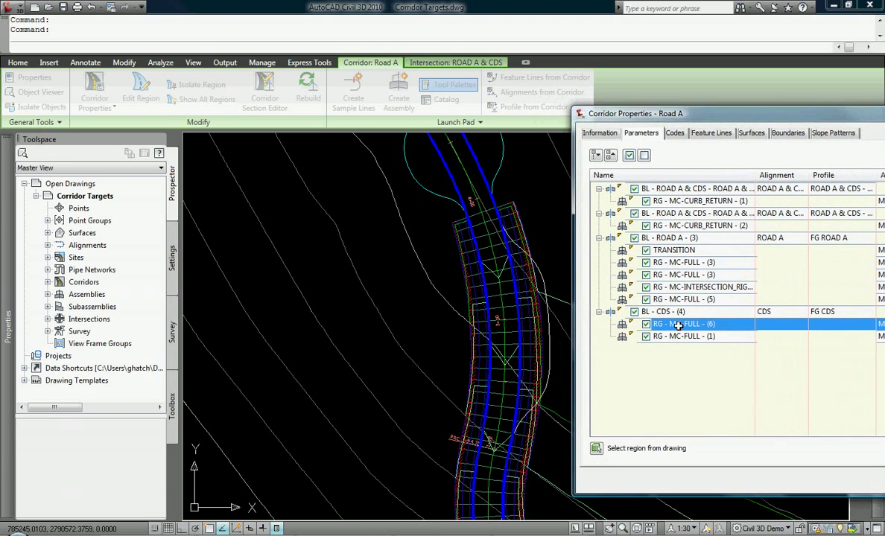
{"action": "left_click", "coordinate": [672, 336]}
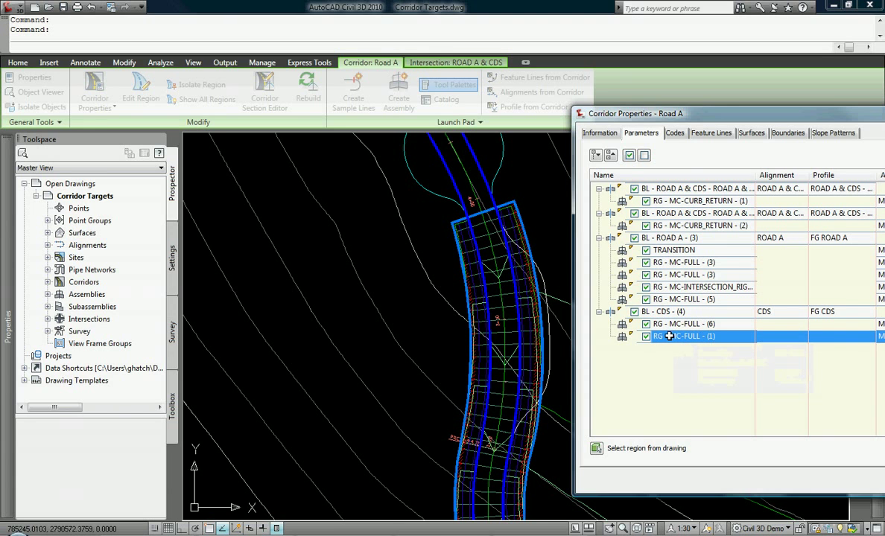
{"action": "left_click", "coordinate": [667, 325]}
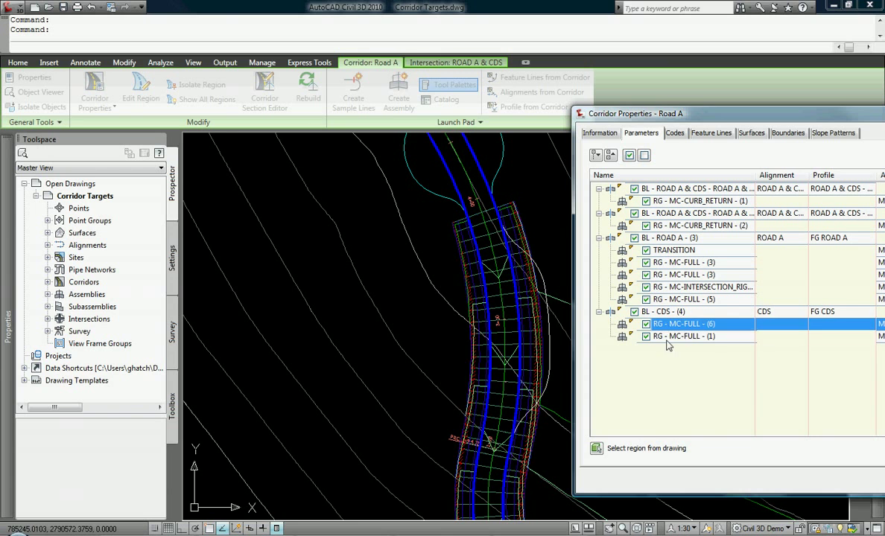
{"action": "left_click", "coordinate": [658, 337]}
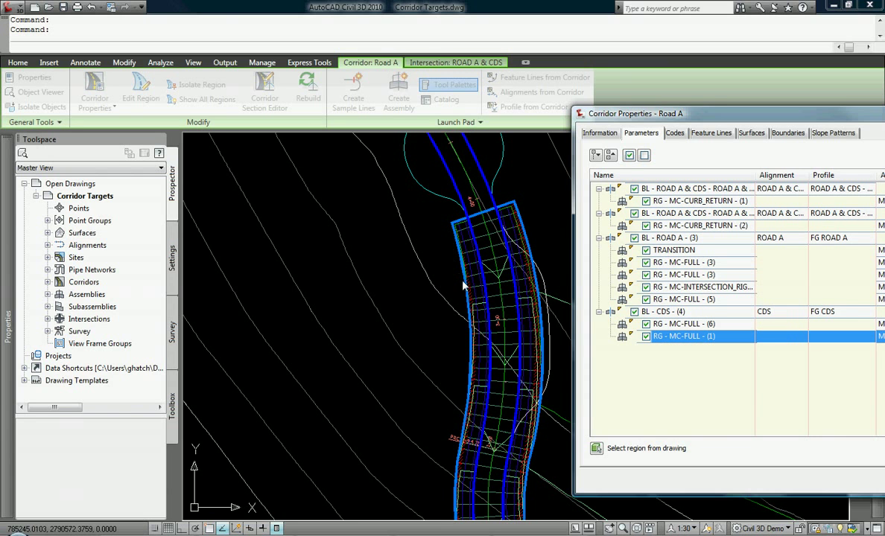
{"action": "left_click", "coordinate": [667, 326]}
{"action": "left_click", "coordinate": [666, 337]}
{"action": "left_click_drag", "start_coordinate": [605, 113], "coordinate": [234, 33]}
Step: Split CDS region RG - MC-FULL - (1) at stations 2+08.10 and 3+74.89
{"action": "right_click", "coordinate": [328, 256]}
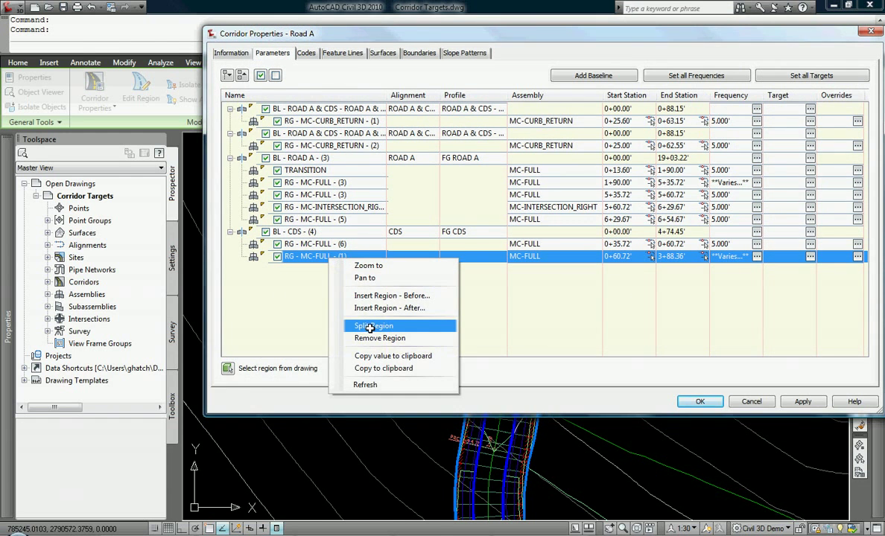
{"action": "left_click", "coordinate": [402, 325]}
{"action": "scroll", "coordinate": [567, 431], "scroll_direction": "up", "scroll_amount": 2}
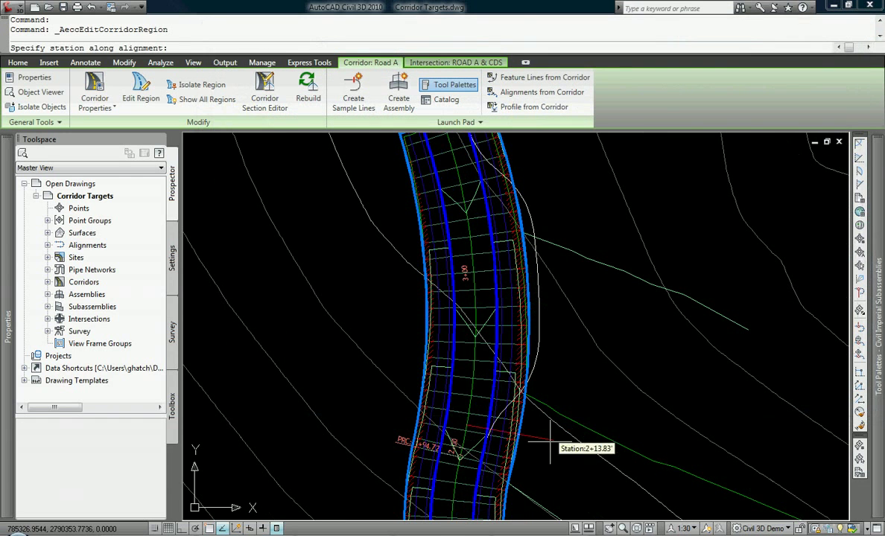
{"action": "left_click", "coordinate": [487, 432]}
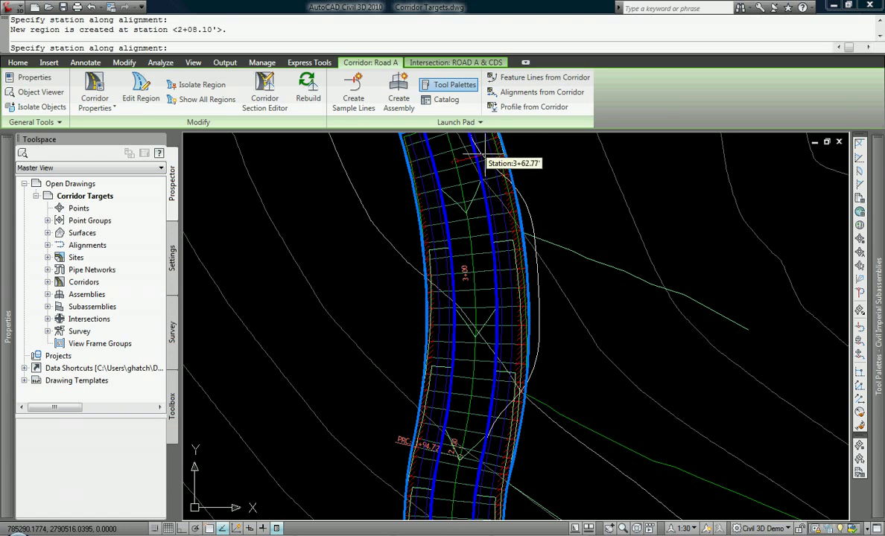
{"action": "mouse_move", "coordinate": [493, 154]}
{"action": "middle_mouse_down"}
{"action": "mouse_move", "coordinate": [484, 198]}
{"action": "mouse_move", "coordinate": [469, 186]}
{"action": "middle_mouse_up"}
{"action": "left_click", "coordinate": [469, 186]}
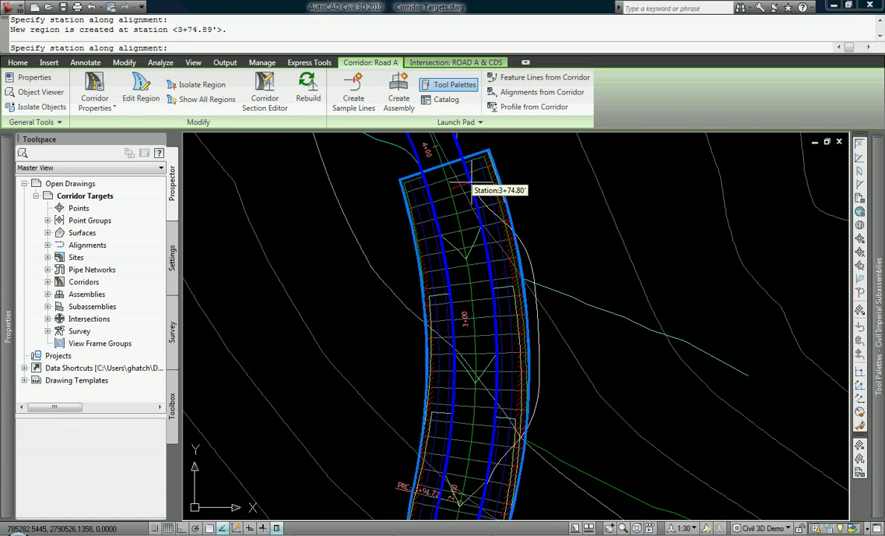
{"action": "key", "text": "Return"}
Step: Review which stretches the resulting regions (1), (4) and (5) cover in the drawing
{"action": "left_click", "coordinate": [318, 269]}
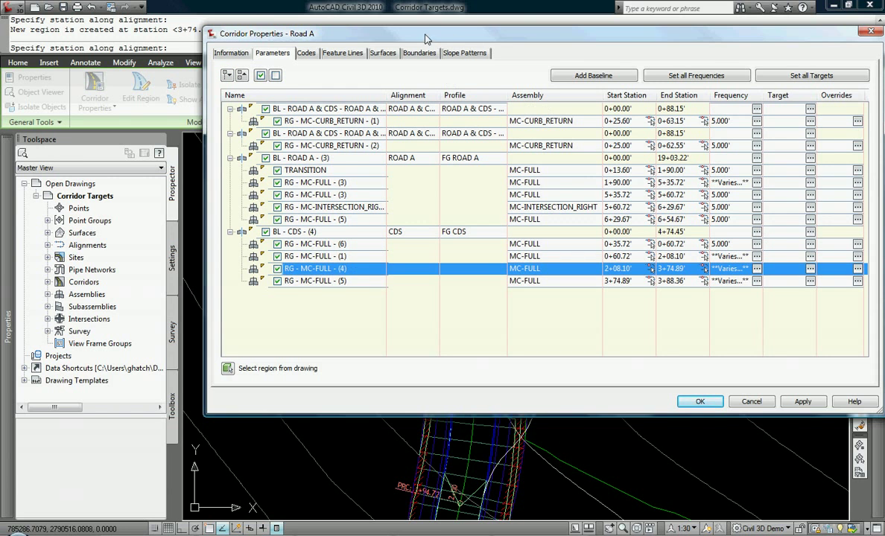
{"action": "left_click_drag", "start_coordinate": [397, 37], "coordinate": [825, 97]}
{"action": "left_click", "coordinate": [704, 313]}
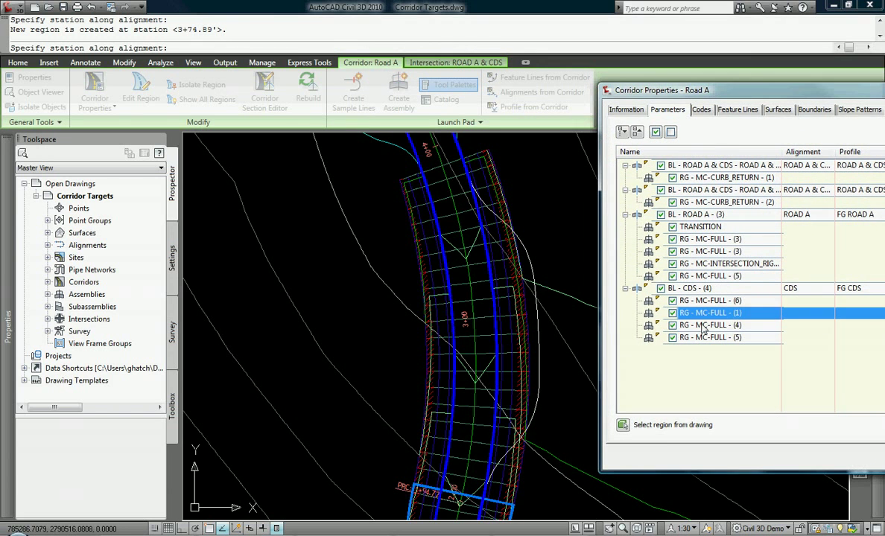
{"action": "left_click", "coordinate": [689, 338]}
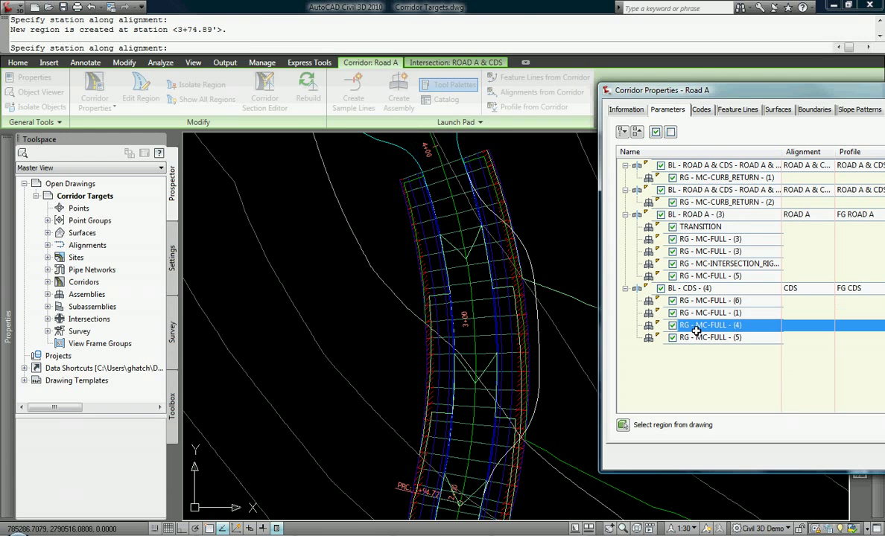
{"action": "left_click", "coordinate": [681, 326]}
{"action": "left_click_drag", "start_coordinate": [704, 90], "coordinate": [338, 46]}
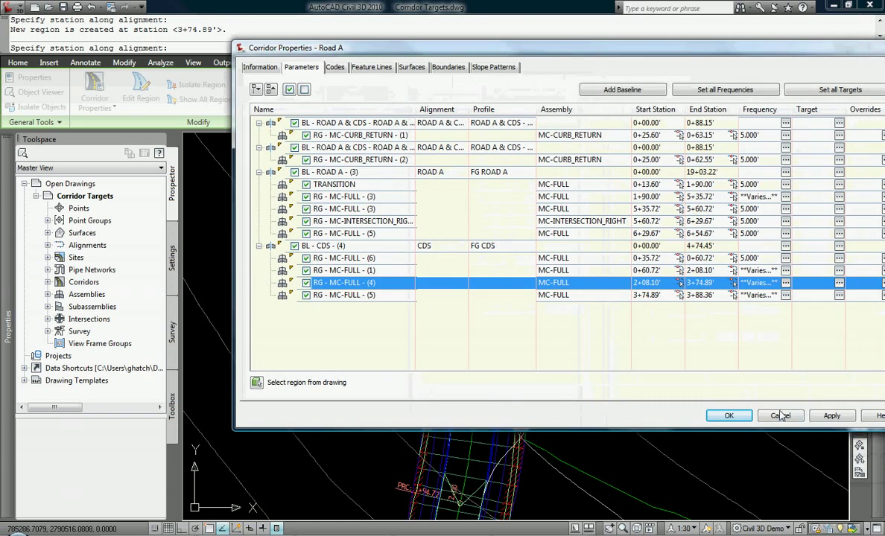
Step: Rebuild the corridor and rename region RG - MC-FULL - (4) to PULL OFF
{"action": "left_click", "coordinate": [729, 416]}
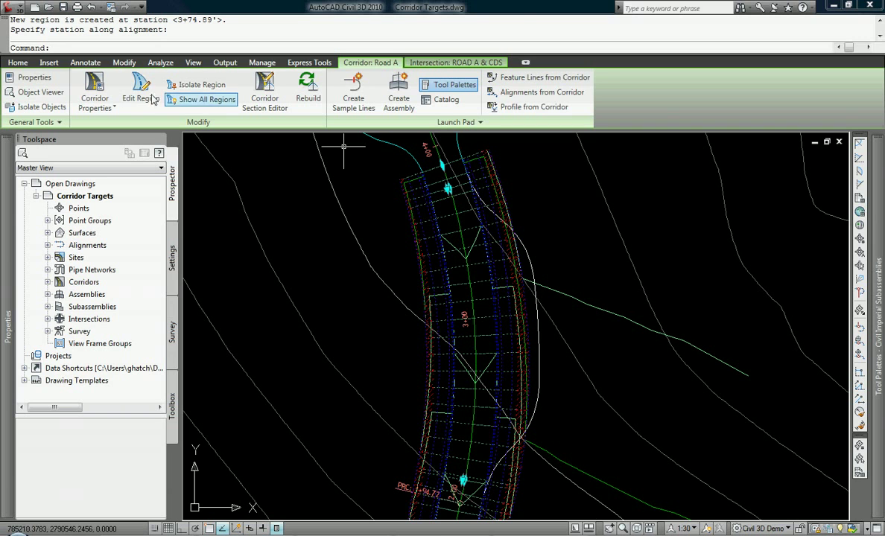
{"action": "key", "text": "Escape"}
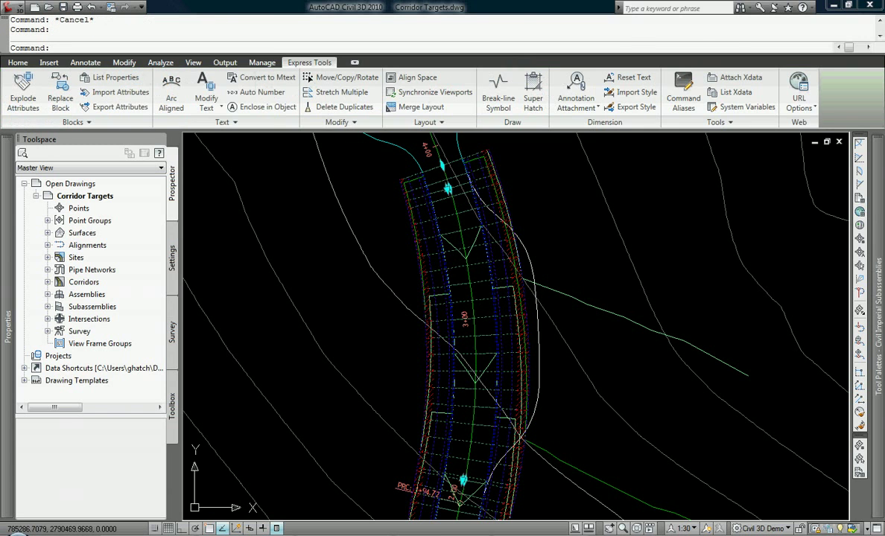
{"action": "left_click", "coordinate": [604, 256]}
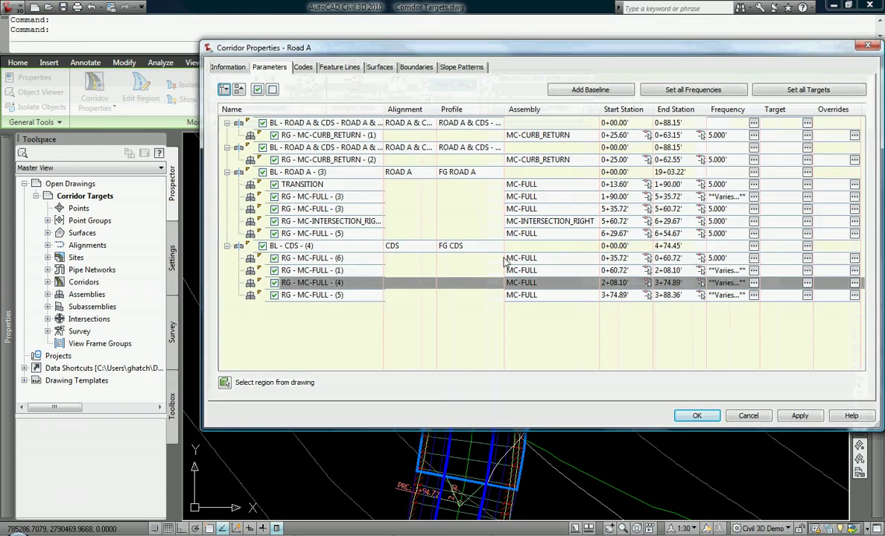
{"action": "left_click", "coordinate": [332, 283]}
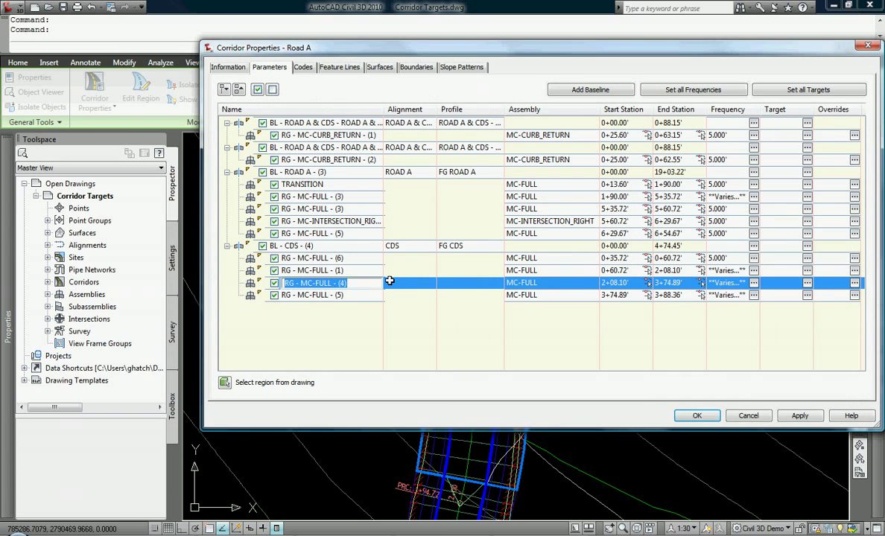
{"action": "type", "text": "PULL O"}
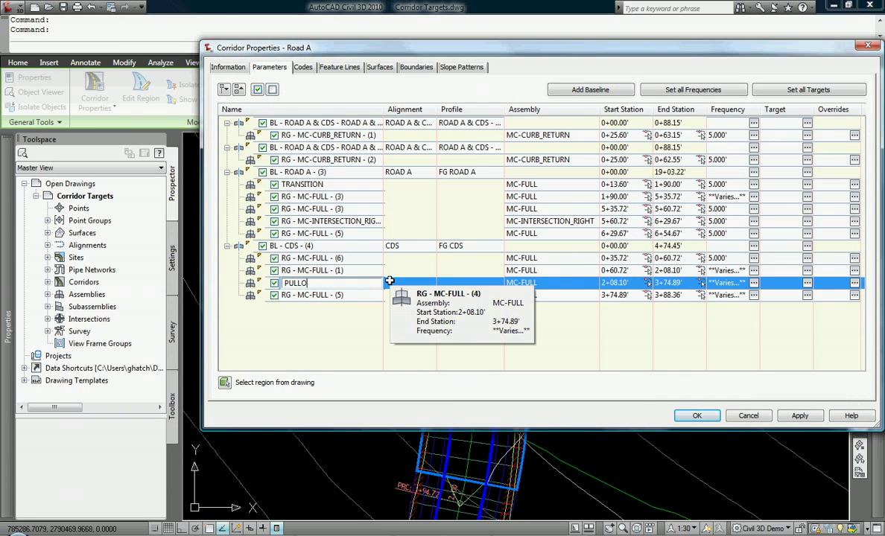
{"action": "type", "text": "FF"}
{"action": "key", "text": "Return"}
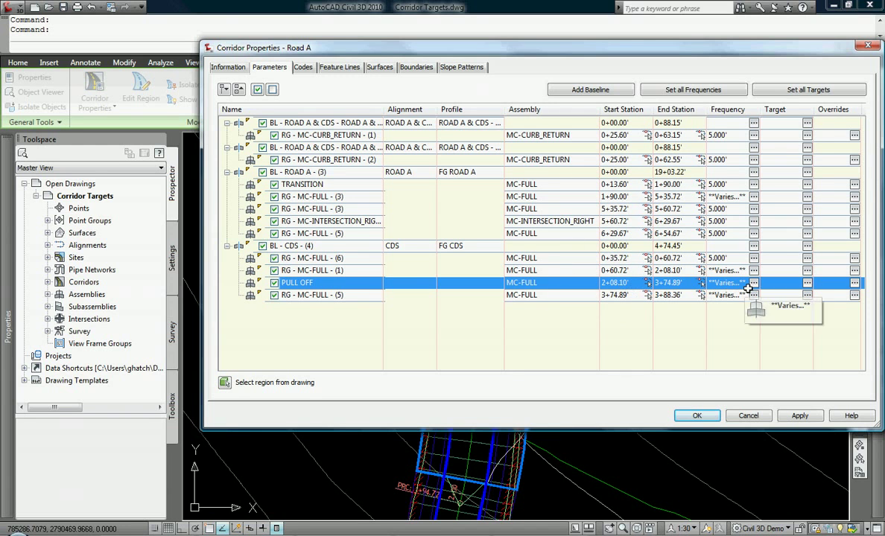
{"action": "left_click", "coordinate": [807, 284]}
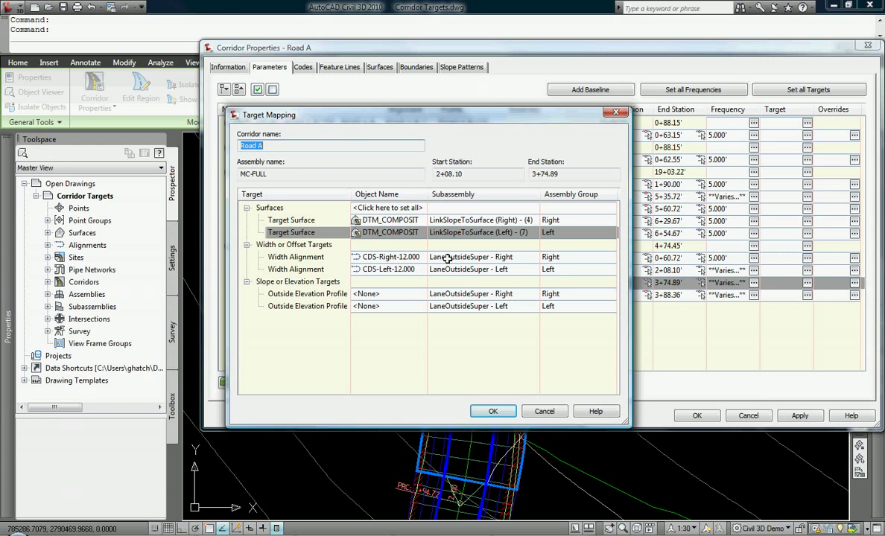
Step: Target PULL OFF's right width alignment to Polyline-1, using the farthest offset
{"action": "left_click", "coordinate": [394, 260]}
{"action": "left_click", "coordinate": [393, 257]}
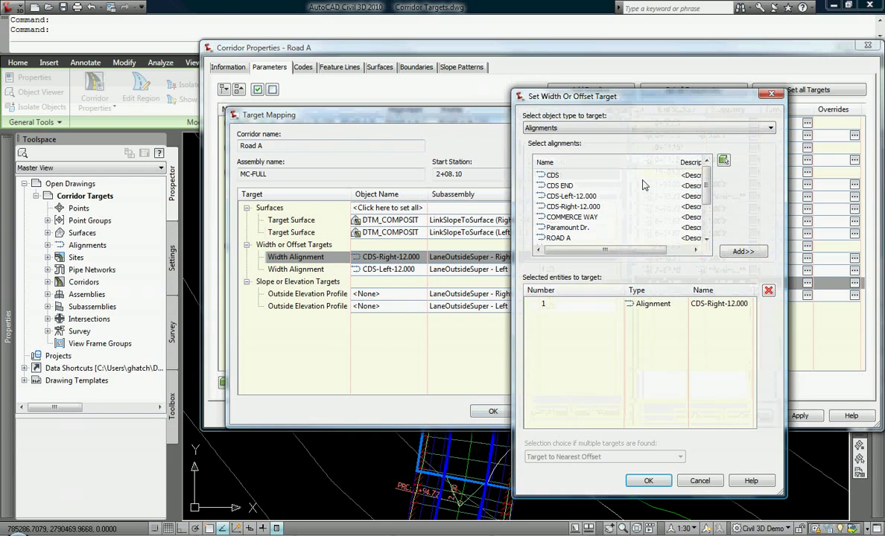
{"action": "left_click", "coordinate": [564, 129]}
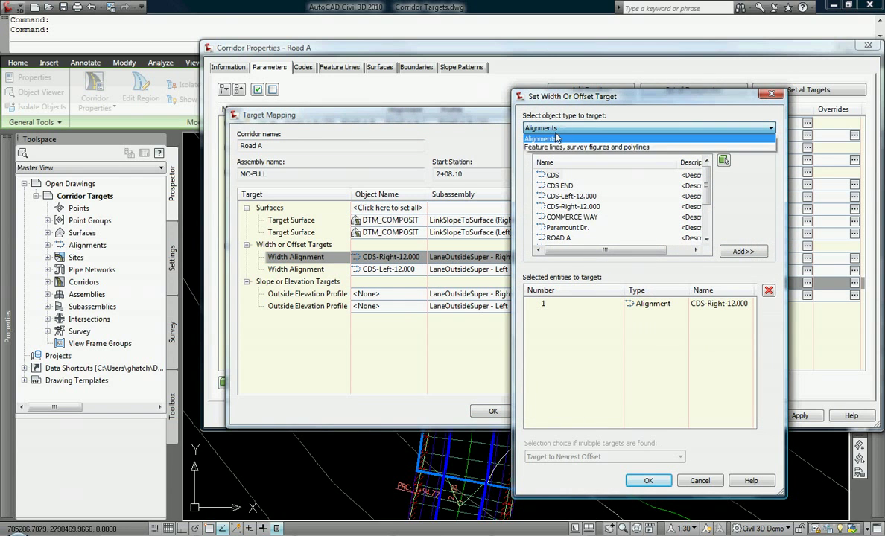
{"action": "left_click", "coordinate": [636, 147]}
{"action": "left_click", "coordinate": [591, 187]}
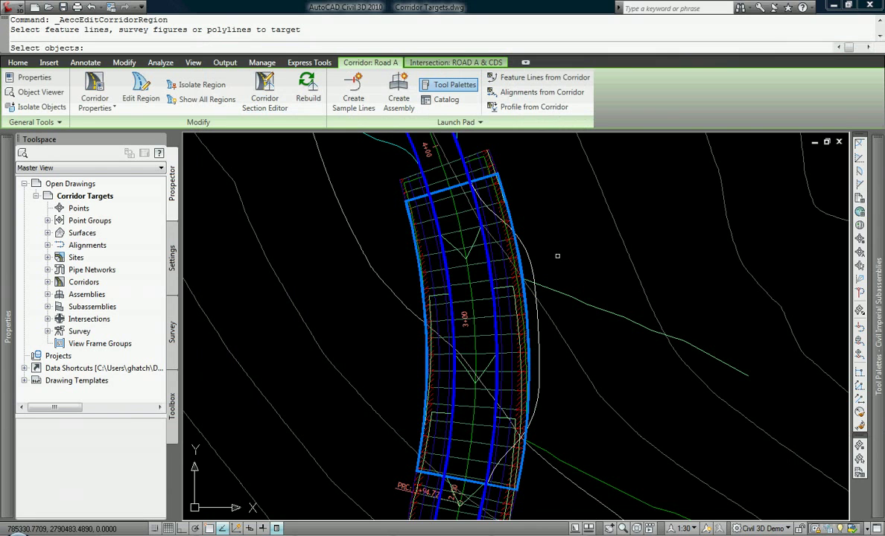
{"action": "left_click", "coordinate": [525, 251]}
{"action": "key", "text": "Return"}
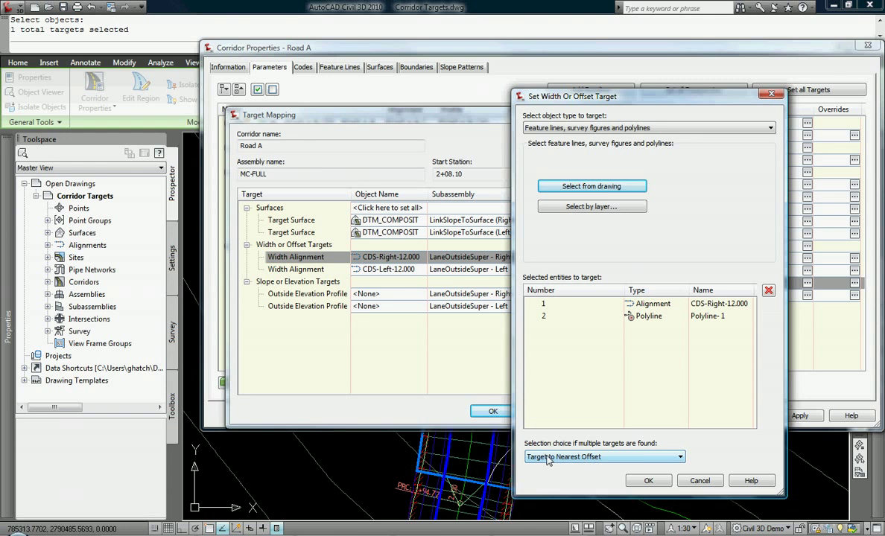
{"action": "left_click", "coordinate": [626, 457]}
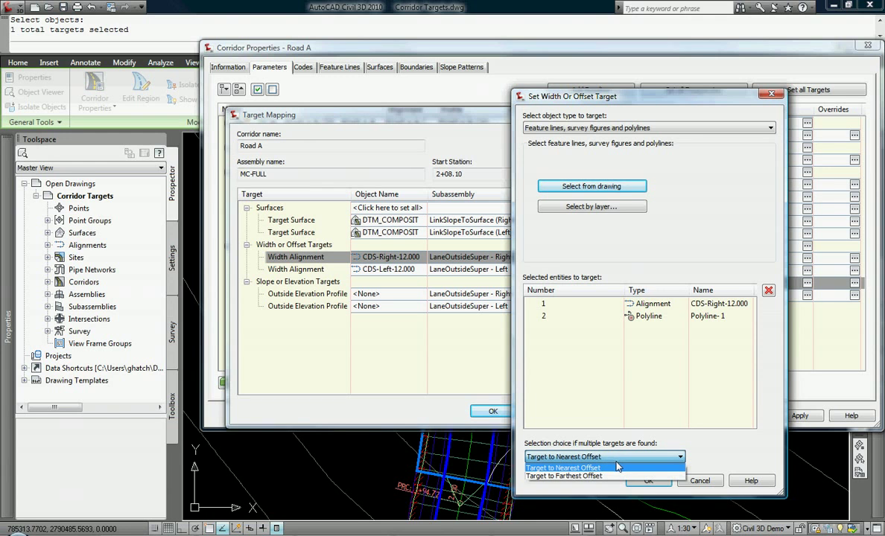
{"action": "left_click", "coordinate": [596, 477]}
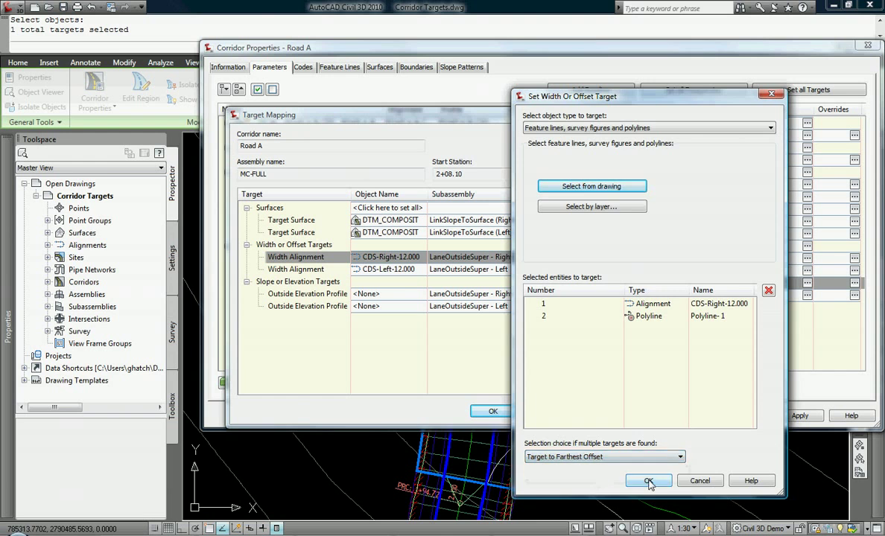
{"action": "left_click", "coordinate": [648, 480]}
{"action": "left_click", "coordinate": [493, 411]}
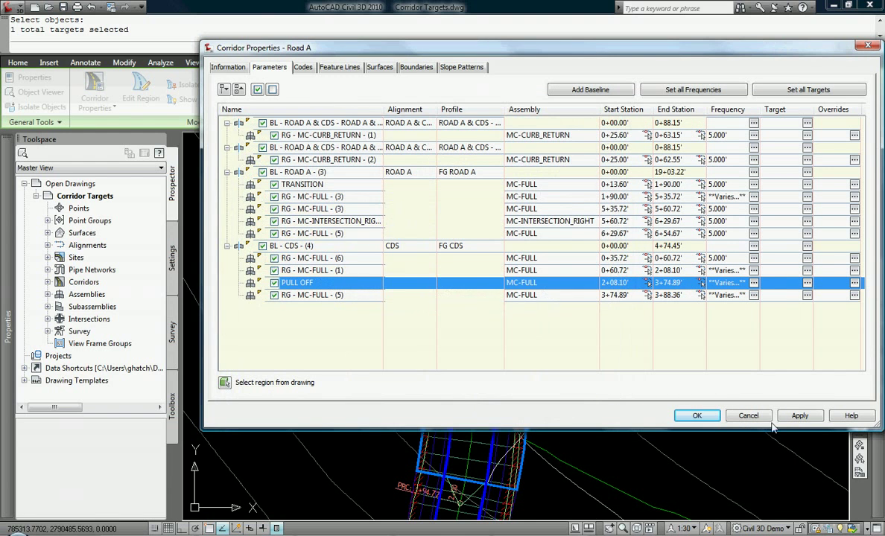
Step: Rebuild Road A and inspect the PULL OFF stretch widened out to the polyline
{"action": "left_click", "coordinate": [697, 416]}
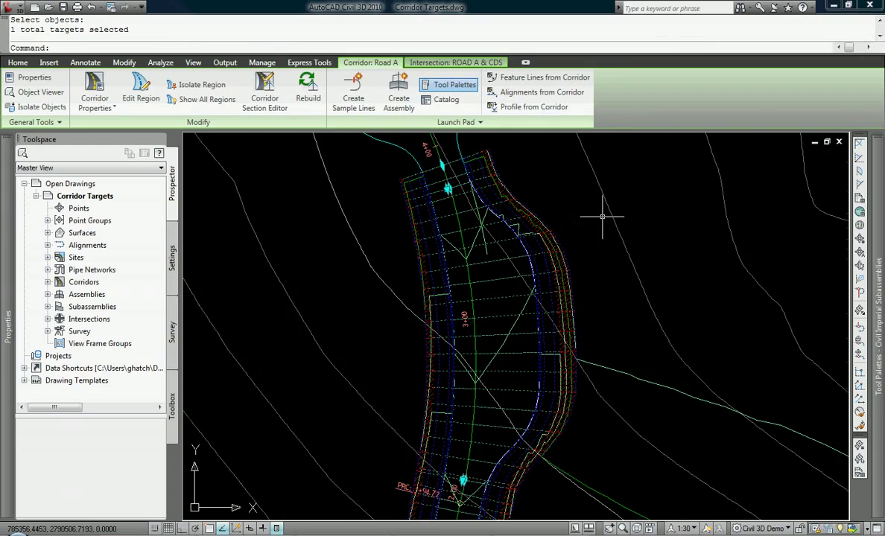
{"action": "scroll", "coordinate": [628, 209], "scroll_direction": "down", "scroll_amount": 5}
{"action": "mouse_move", "coordinate": [639, 223]}
{"action": "middle_mouse_down"}
{"action": "mouse_move", "coordinate": [479, 204]}
{"action": "mouse_move", "coordinate": [489, 191]}
{"action": "mouse_move", "coordinate": [484, 217]}
{"action": "middle_mouse_up"}
{"action": "key", "text": "Escape"}
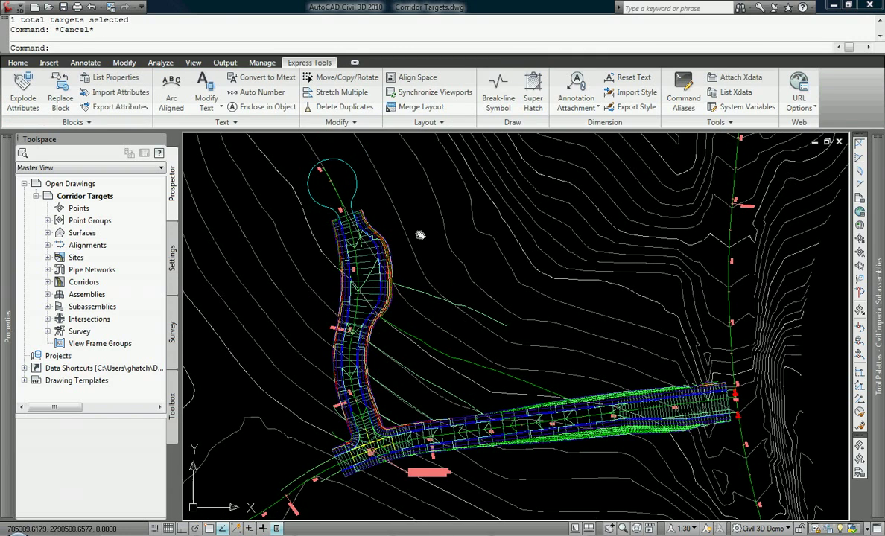
{"action": "middle_click_drag", "start_coordinate": [421, 231], "coordinate": [405, 250]}
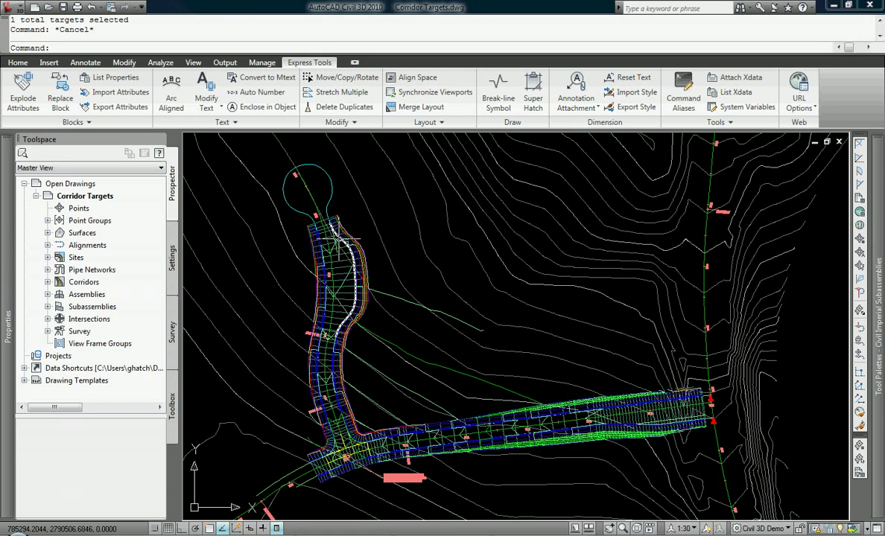
{"action": "mouse_move", "coordinate": [399, 234]}
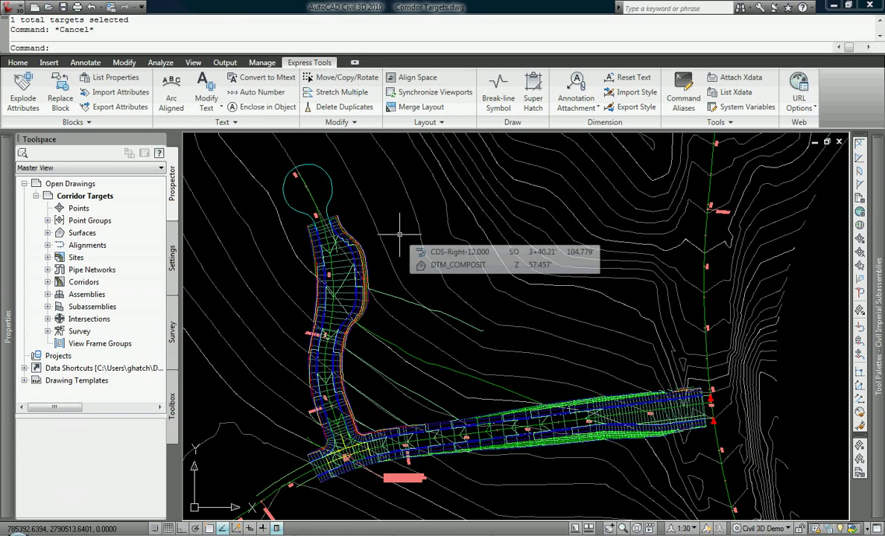